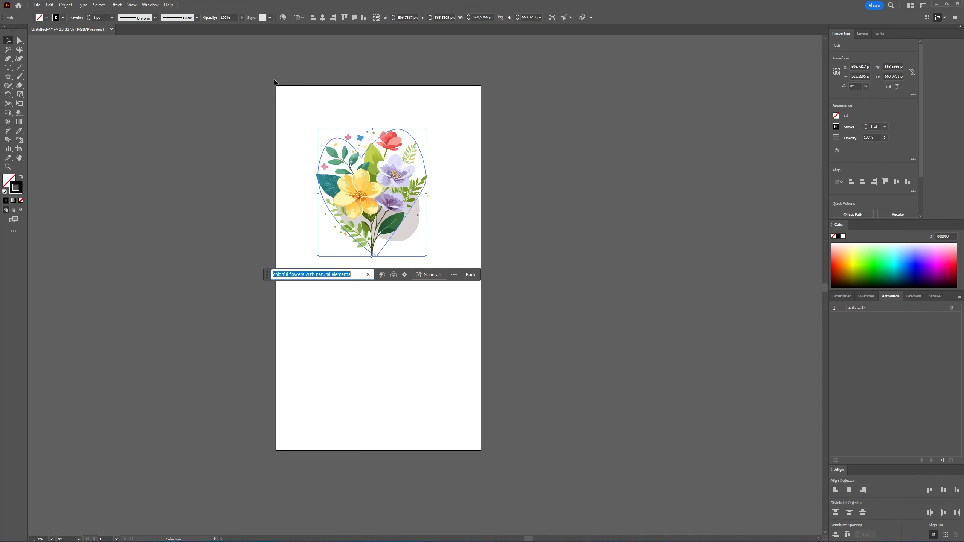
- Open the Generated Variations, place them beside the artboard and pick the second flower bouquet
{"action": "left_click", "coordinate": [152, 4]}
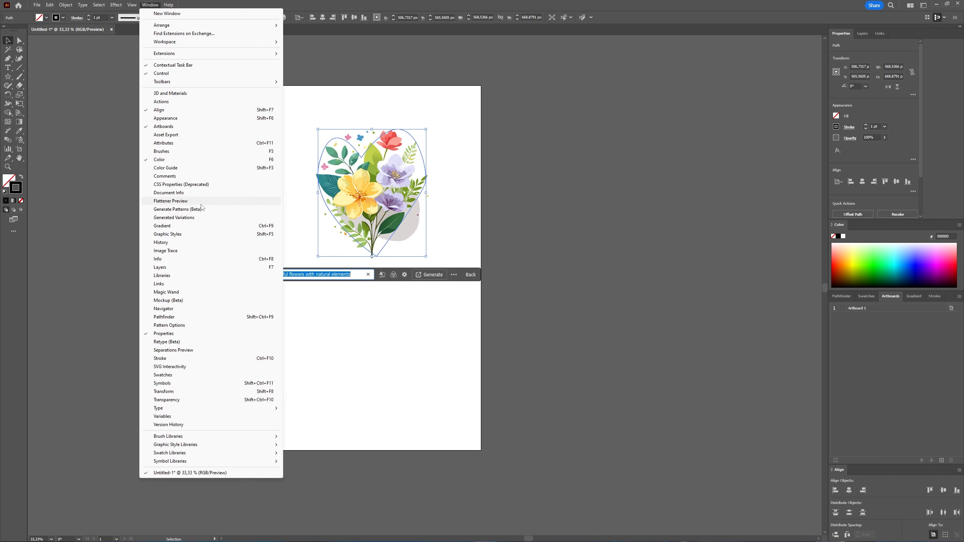
{"action": "left_click", "coordinate": [200, 222]}
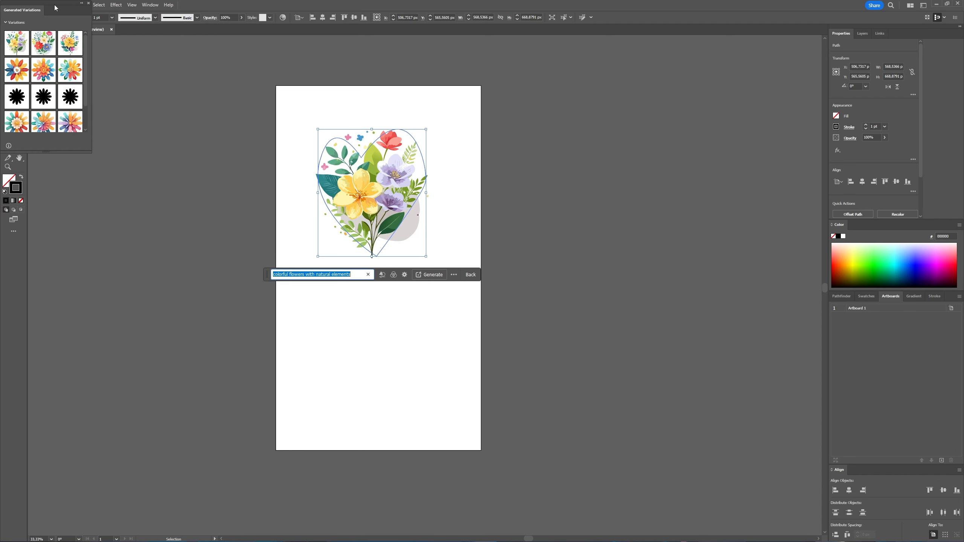
{"action": "left_click_drag", "start_coordinate": [56, 8], "coordinate": [664, 145]}
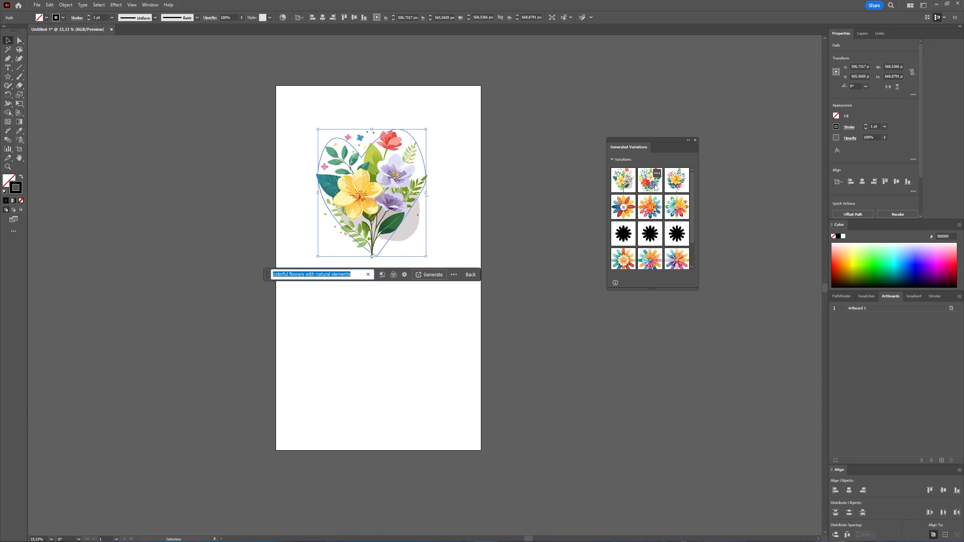
{"action": "left_click", "coordinate": [650, 181]}
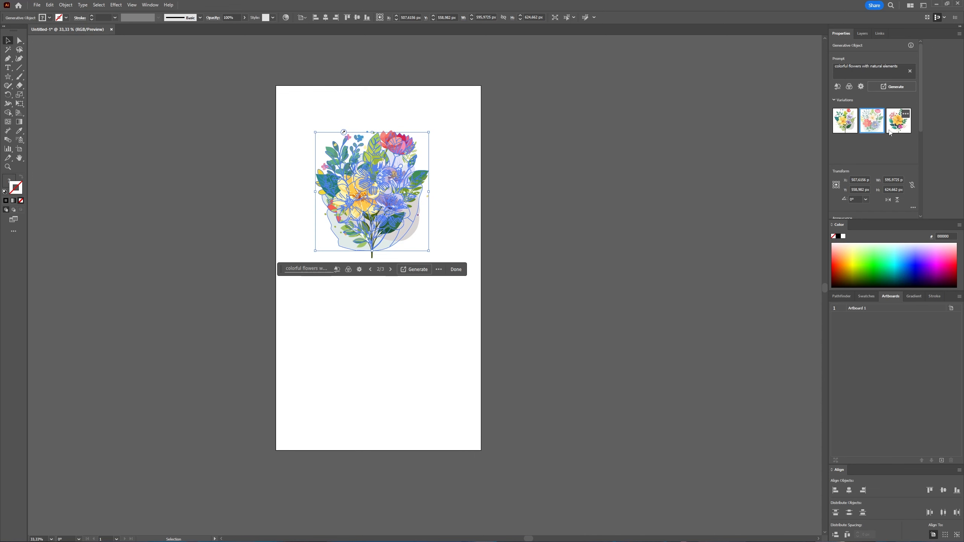
- Compare the generated bouquet variations on the artboard and apply the third one with the large yellow flower
{"action": "left_click", "coordinate": [890, 132]}
{"action": "left_click", "coordinate": [473, 181]}
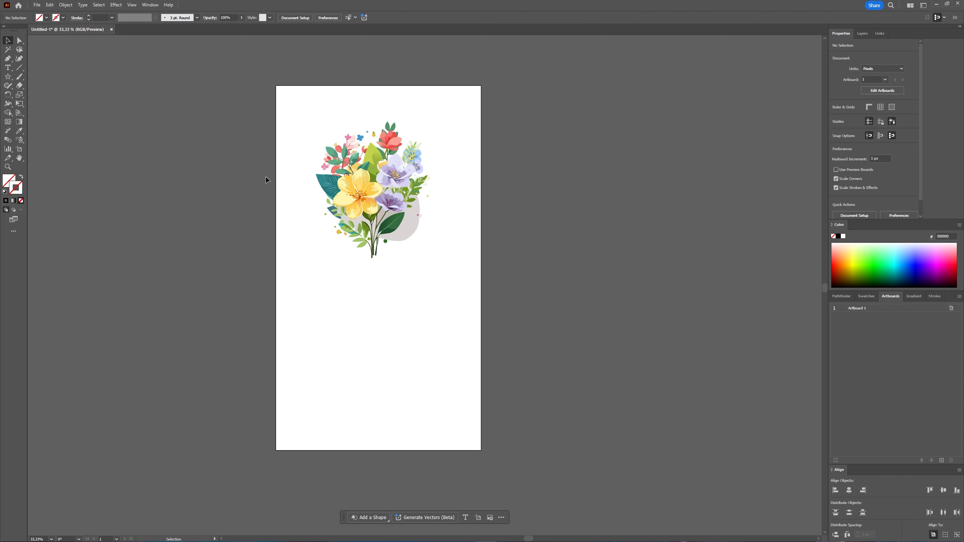
{"action": "left_click", "coordinate": [379, 188]}
{"action": "key", "text": "Delete"}
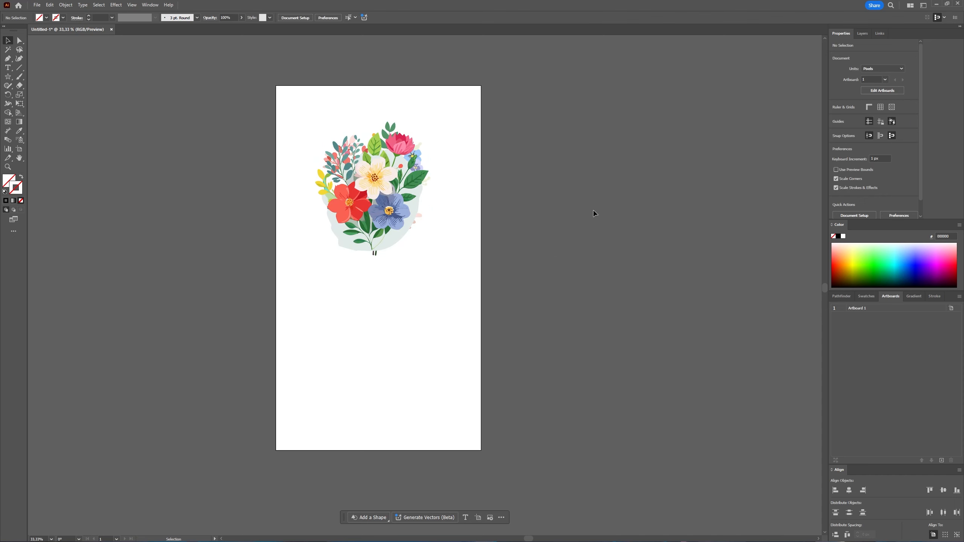
{"action": "left_click", "coordinate": [384, 172]}
{"action": "left_click", "coordinate": [904, 128]}
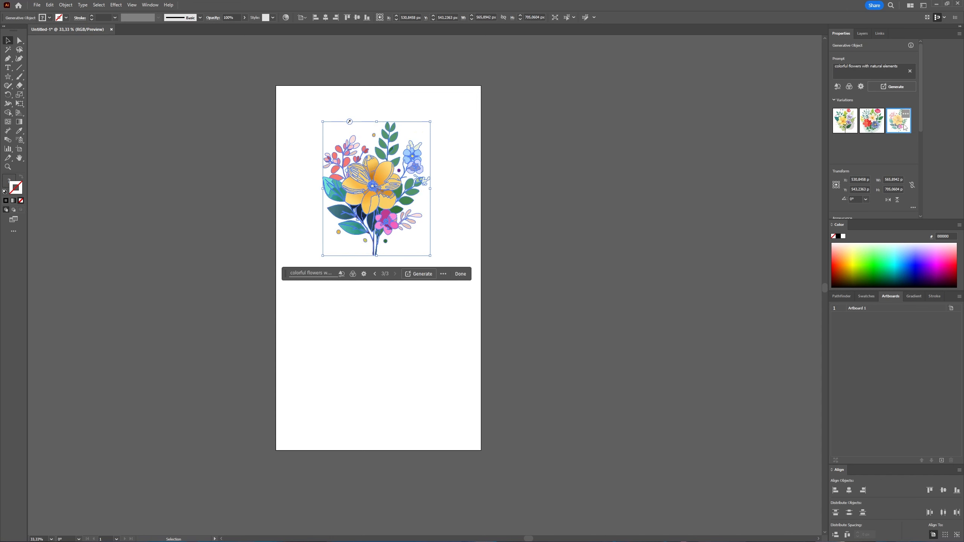
{"action": "left_click", "coordinate": [504, 226]}
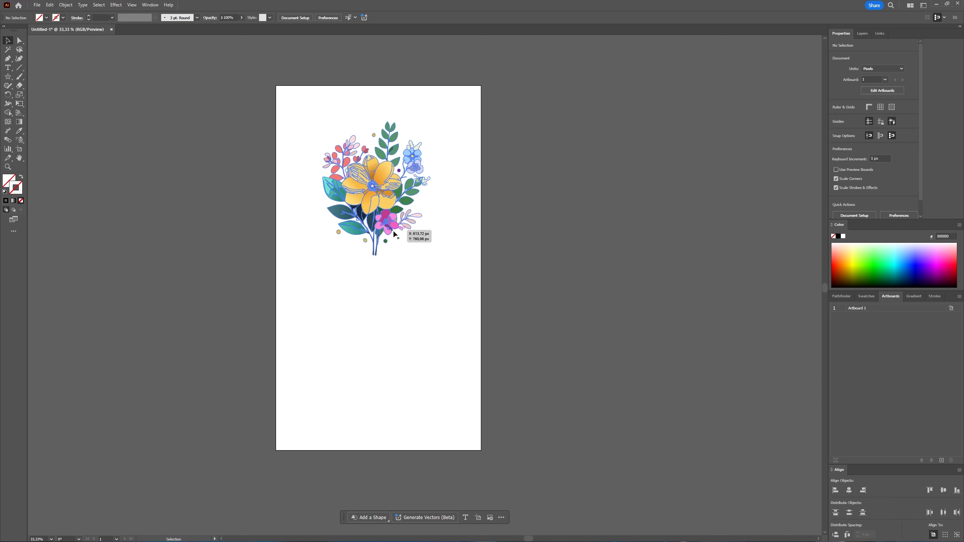
- Try a looser Shape Strength in the Gen Shape Fill settings for the bouquet
{"action": "left_click", "coordinate": [425, 230]}
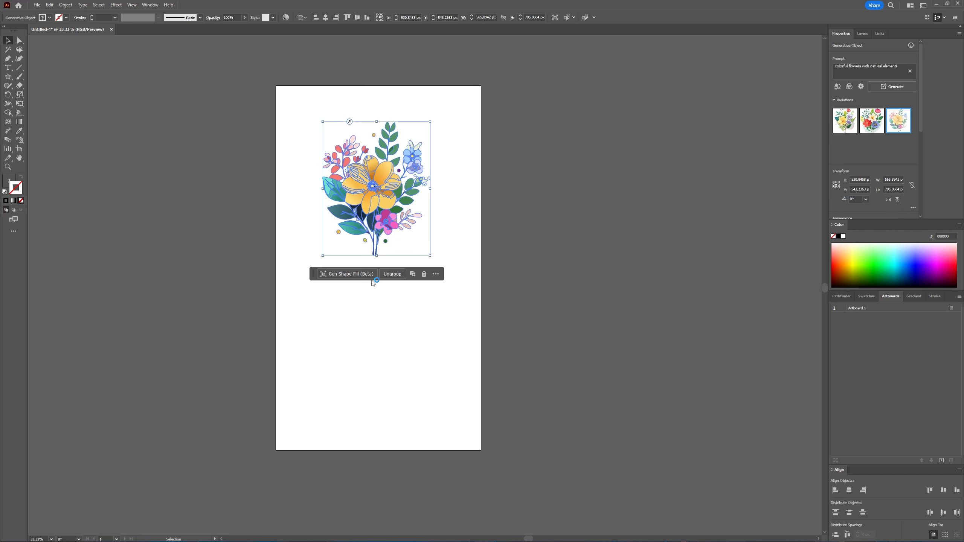
{"action": "left_click", "coordinate": [344, 274]}
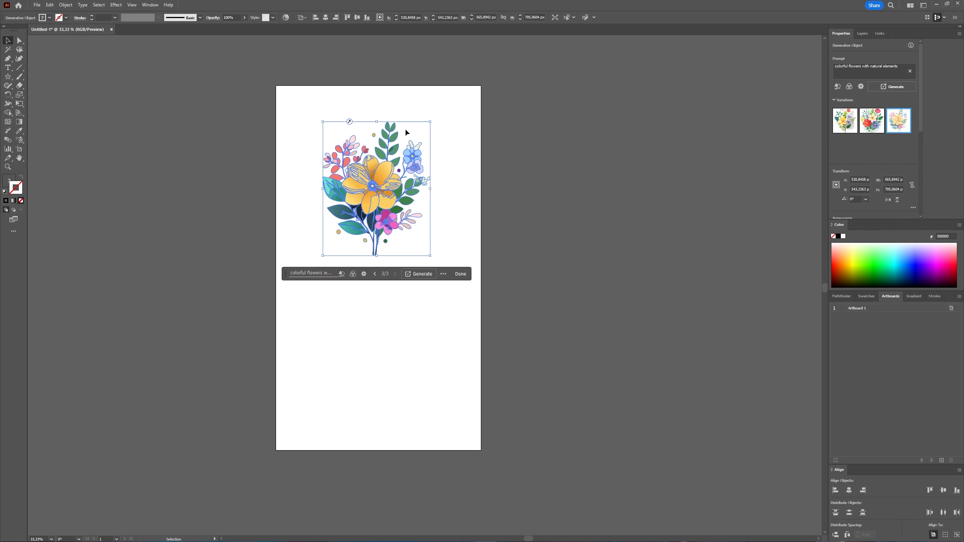
{"action": "left_click", "coordinate": [365, 277]}
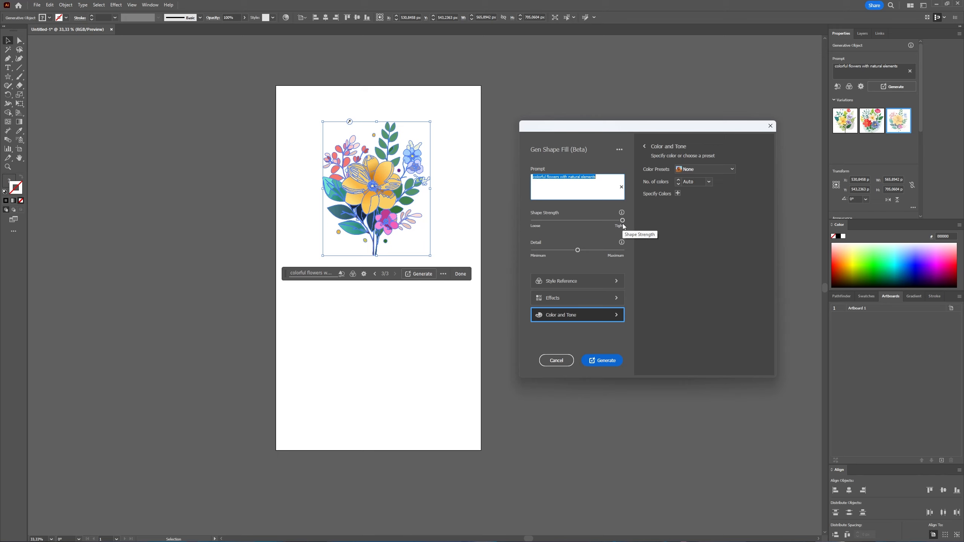
{"action": "left_click_drag", "start_coordinate": [622, 221], "coordinate": [560, 220]}
{"action": "key", "text": "Escape"}
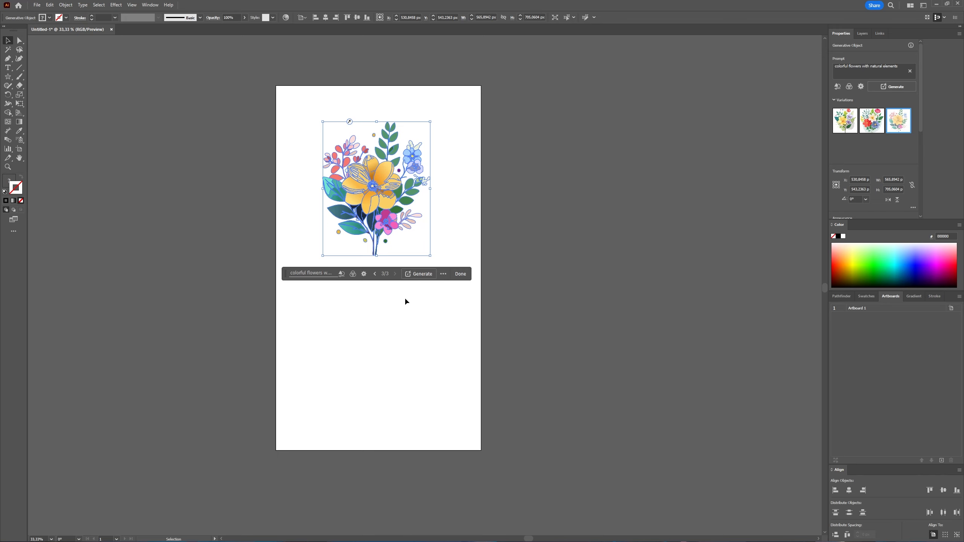
{"action": "left_click", "coordinate": [416, 202]}
{"action": "left_click", "coordinate": [398, 212]}
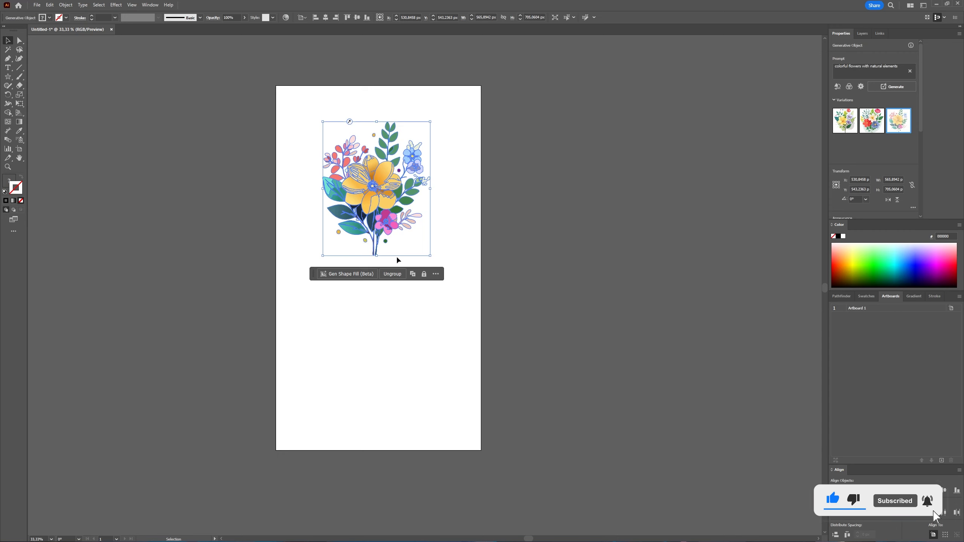
{"action": "left_click", "coordinate": [363, 274]}
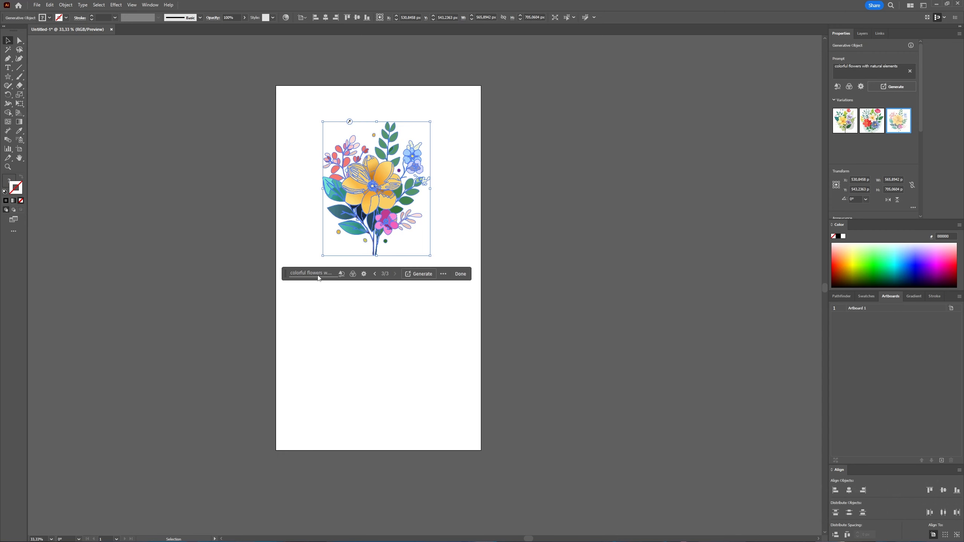
{"action": "left_click", "coordinate": [355, 276]}
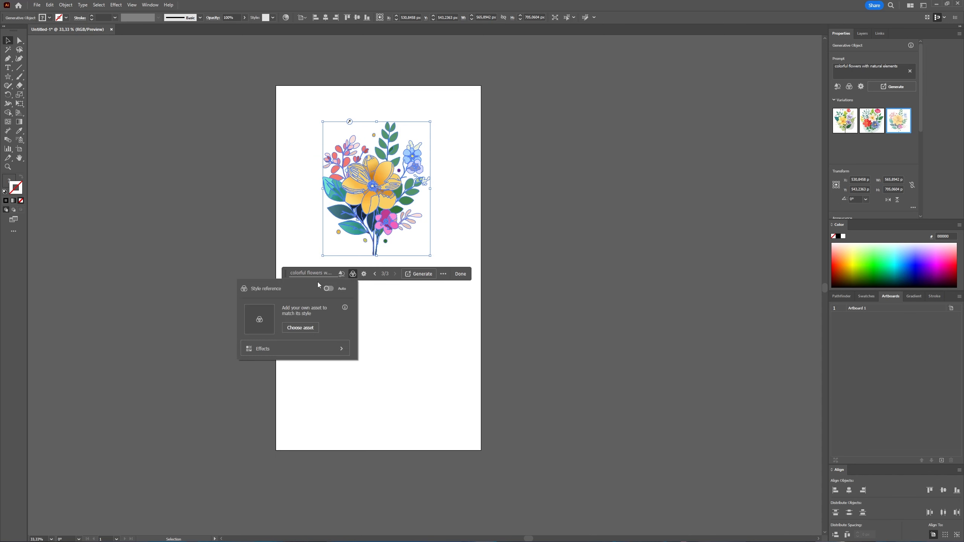
{"action": "left_click", "coordinate": [866, 35]}
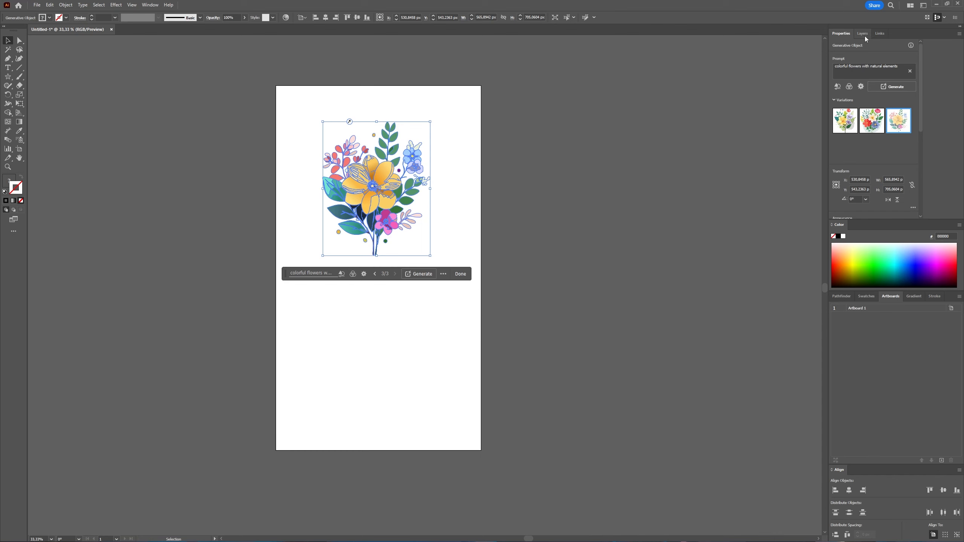
- Show the hidden linked leaf-pattern image and move it next to the artboard
{"action": "left_click", "coordinate": [863, 37]}
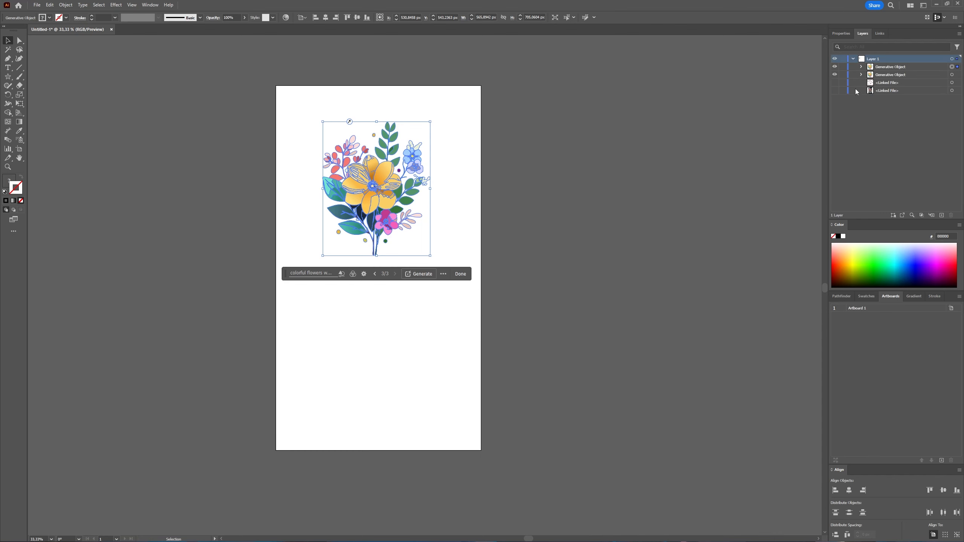
{"action": "left_click", "coordinate": [835, 82]}
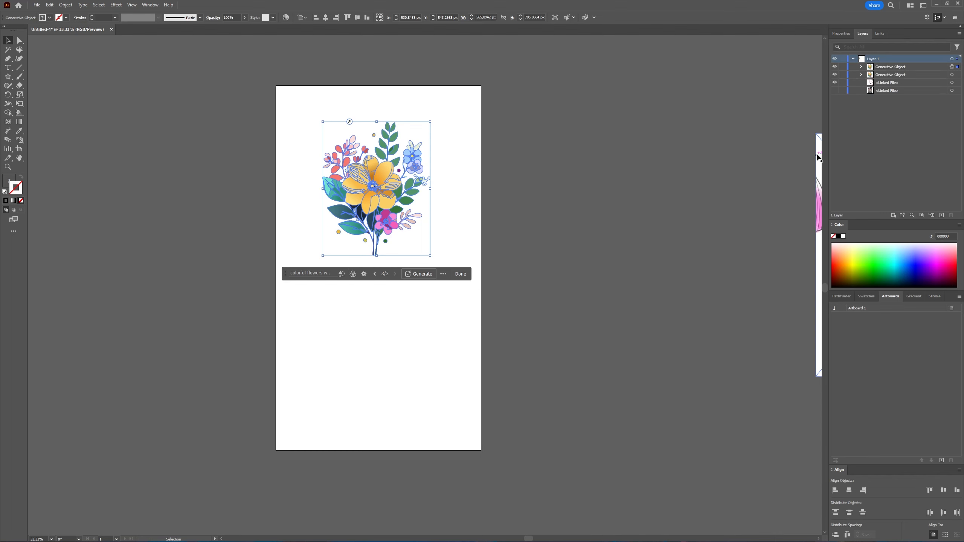
{"action": "left_click_drag", "start_coordinate": [819, 163], "coordinate": [544, 136]}
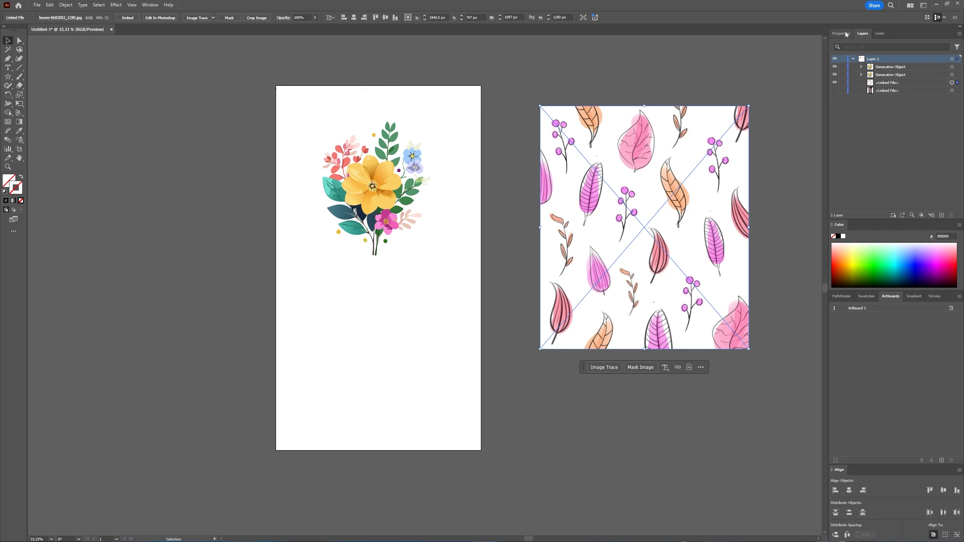
- Generate new variations of the bouquet with Gen Shape Fill, using the leaf-pattern image as the style reference asset
{"action": "left_click", "coordinate": [407, 231]}
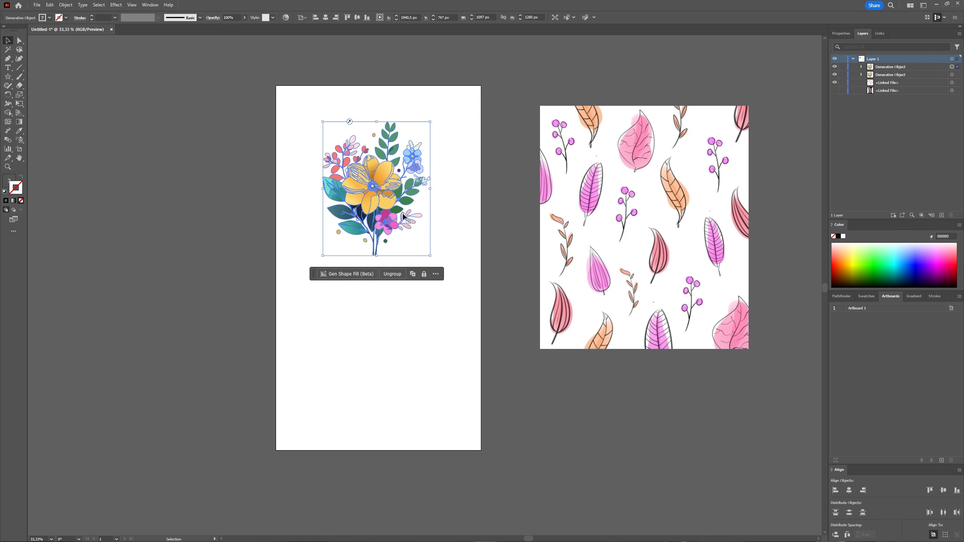
{"action": "left_click", "coordinate": [353, 274]}
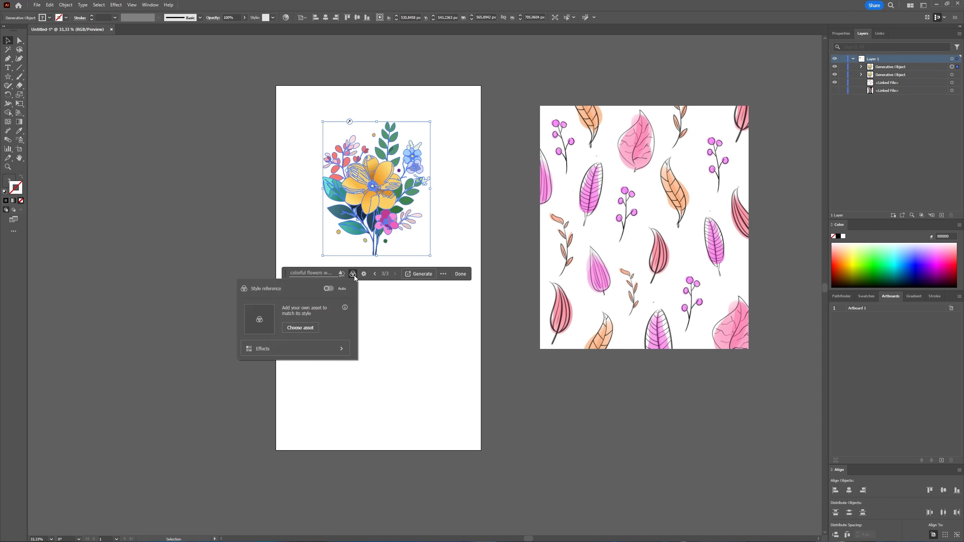
{"action": "left_click", "coordinate": [301, 327]}
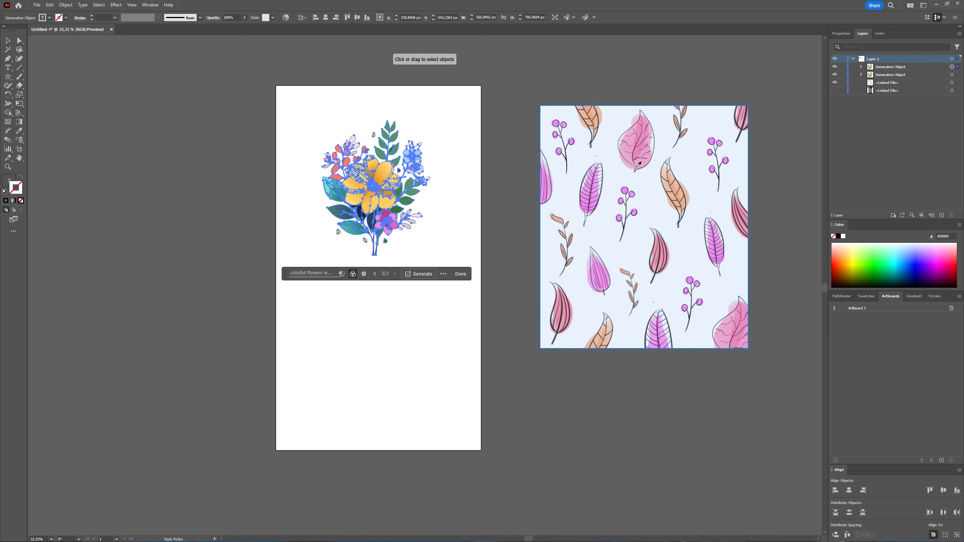
{"action": "left_click", "coordinate": [639, 152]}
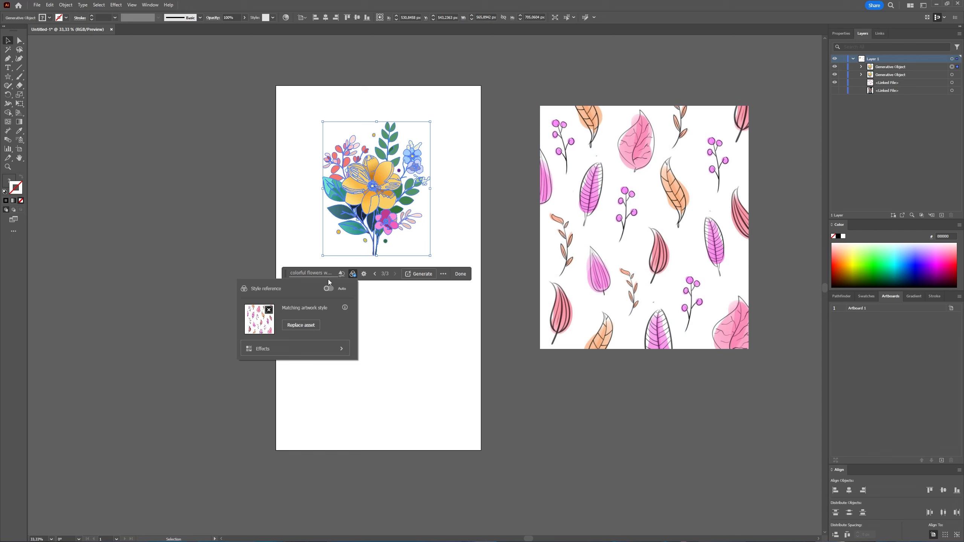
{"action": "left_click", "coordinate": [426, 274]}
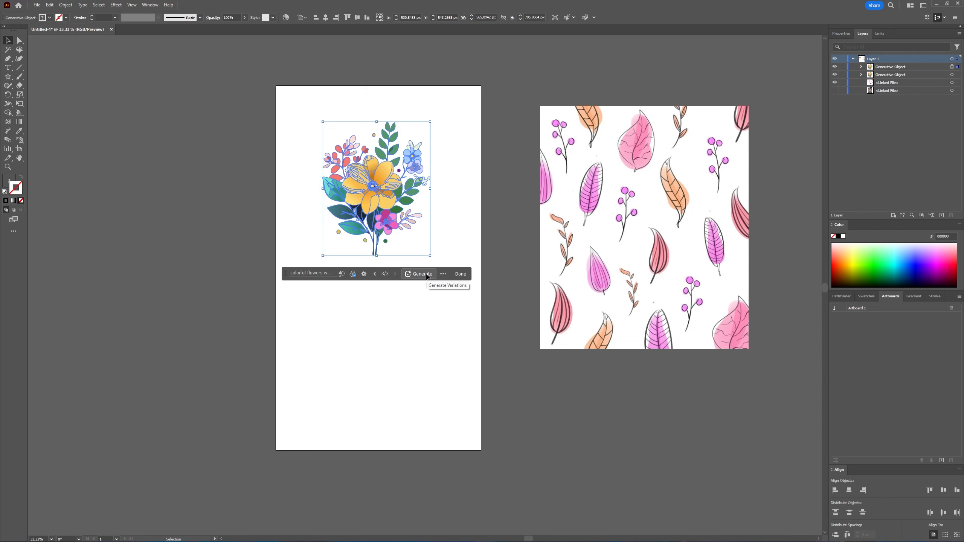
{"action": "left_click", "coordinate": [427, 275]}
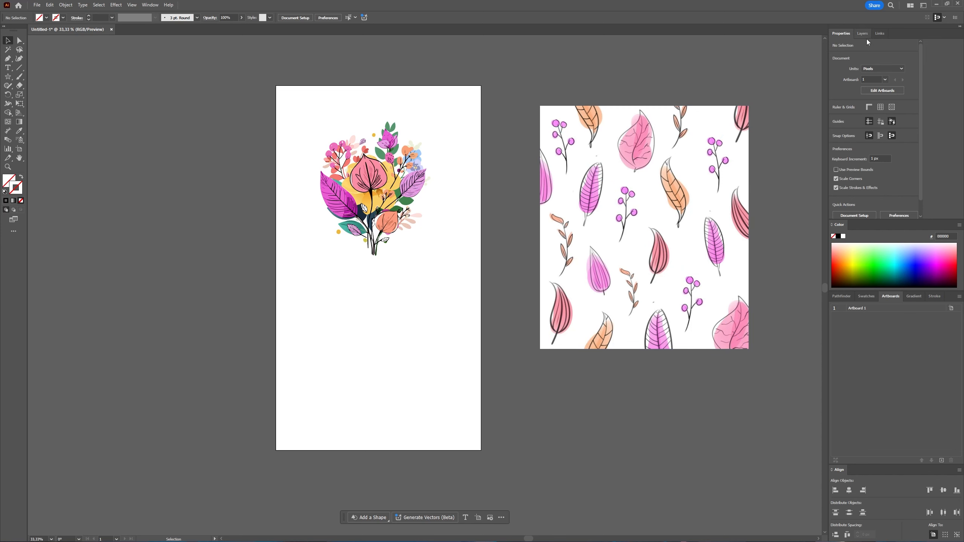
- Move the newly generated pink and purple bouquet to the artboard's lower half and delete the older bouquets
{"action": "left_click", "coordinate": [398, 141]}
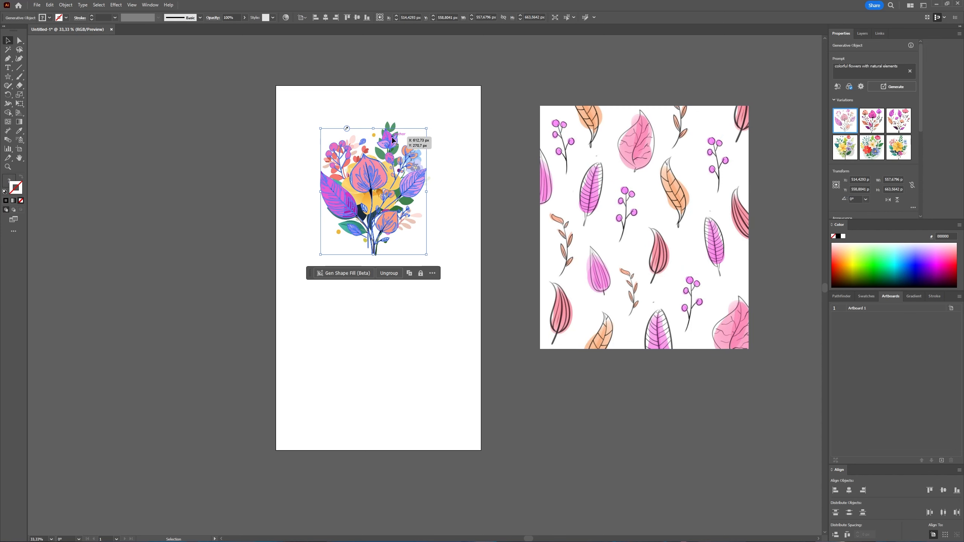
{"action": "left_click_drag", "start_coordinate": [368, 187], "coordinate": [365, 342]}
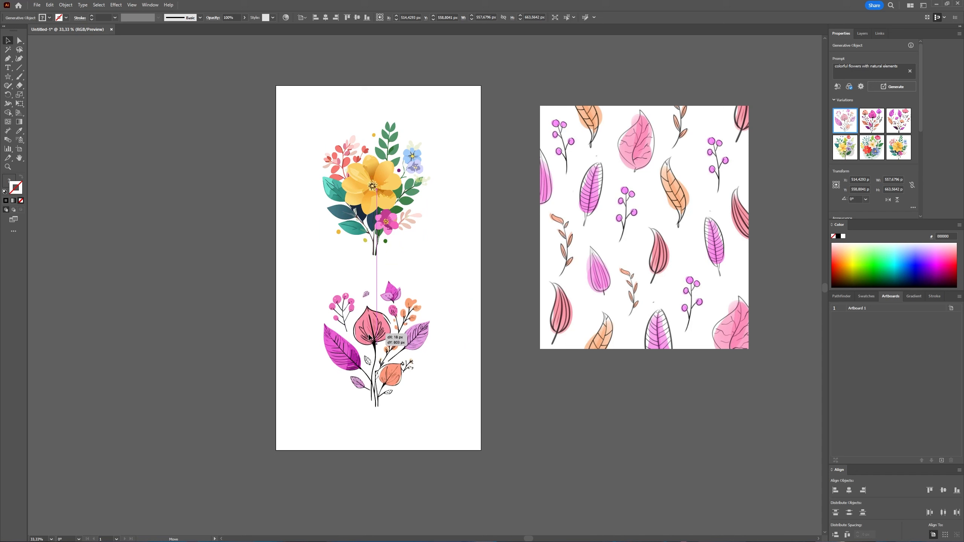
{"action": "left_click", "coordinate": [443, 217]}
{"action": "left_click", "coordinate": [398, 178]}
{"action": "left_click_drag", "start_coordinate": [405, 166], "coordinate": [493, 110]}
{"action": "key", "text": "Delete"}
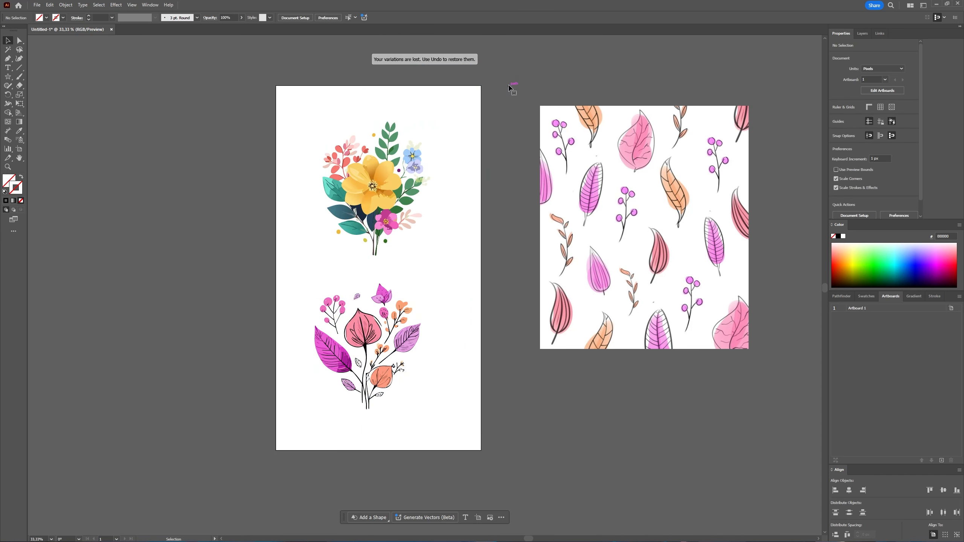
{"action": "left_click", "coordinate": [371, 159]}
{"action": "key", "text": "Delete"}
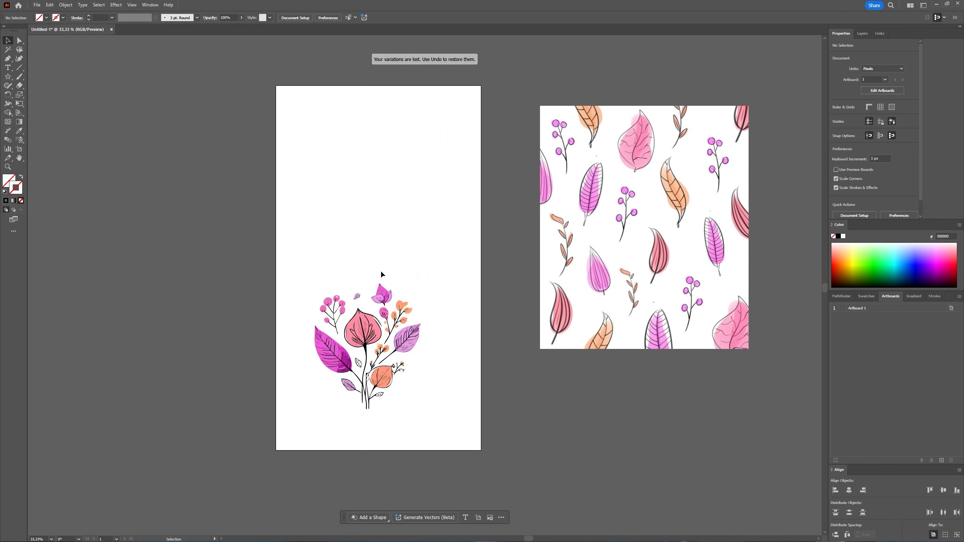
- Move the new bouquet to the artboard's upper half, preview its second variation and apply the third one
{"action": "left_click_drag", "start_coordinate": [366, 346], "coordinate": [382, 199]}
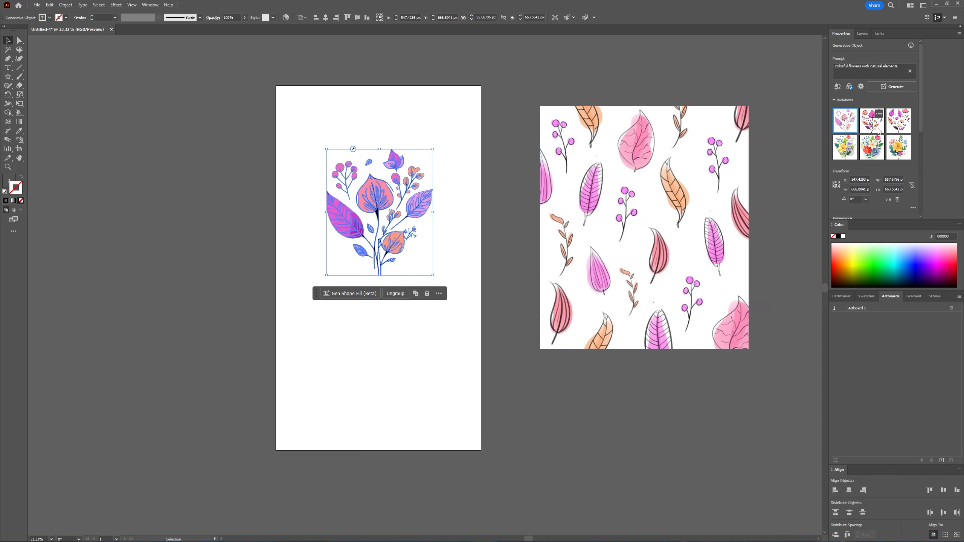
{"action": "left_click", "coordinate": [878, 130]}
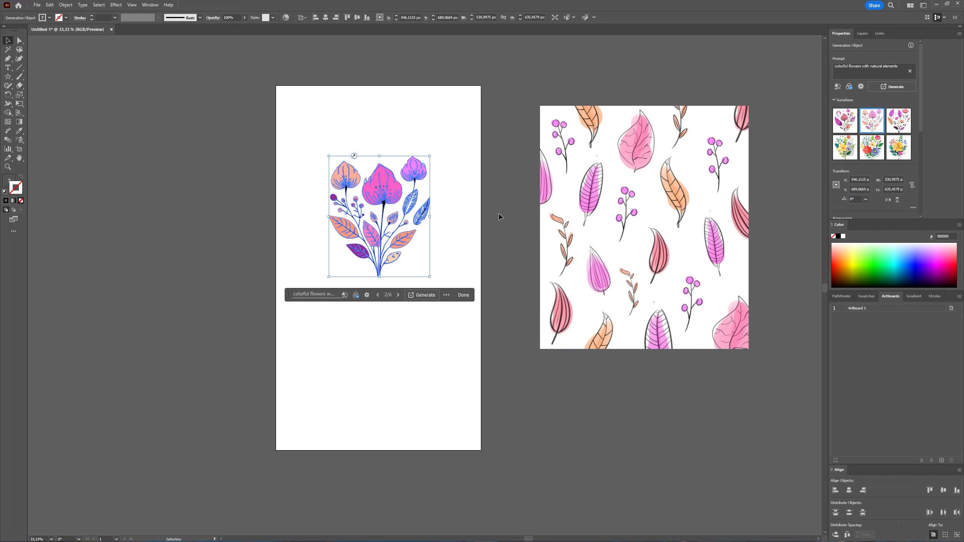
{"action": "left_click", "coordinate": [498, 217]}
{"action": "left_click", "coordinate": [380, 229]}
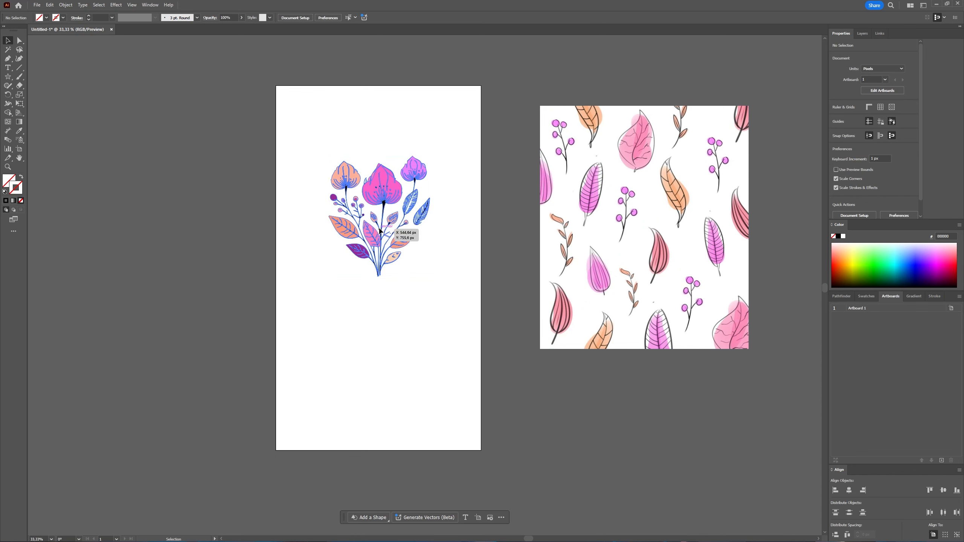
{"action": "left_click", "coordinate": [903, 122]}
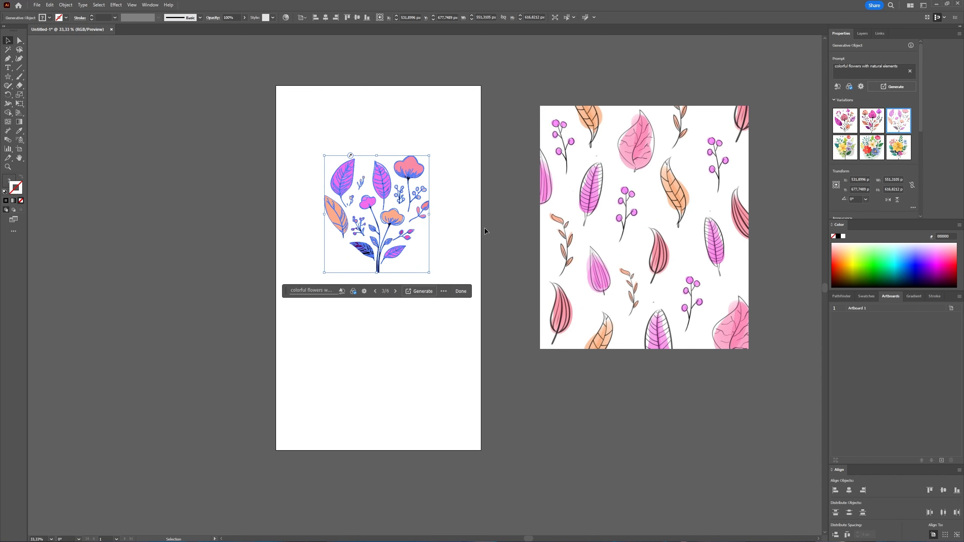
{"action": "left_click", "coordinate": [502, 217]}
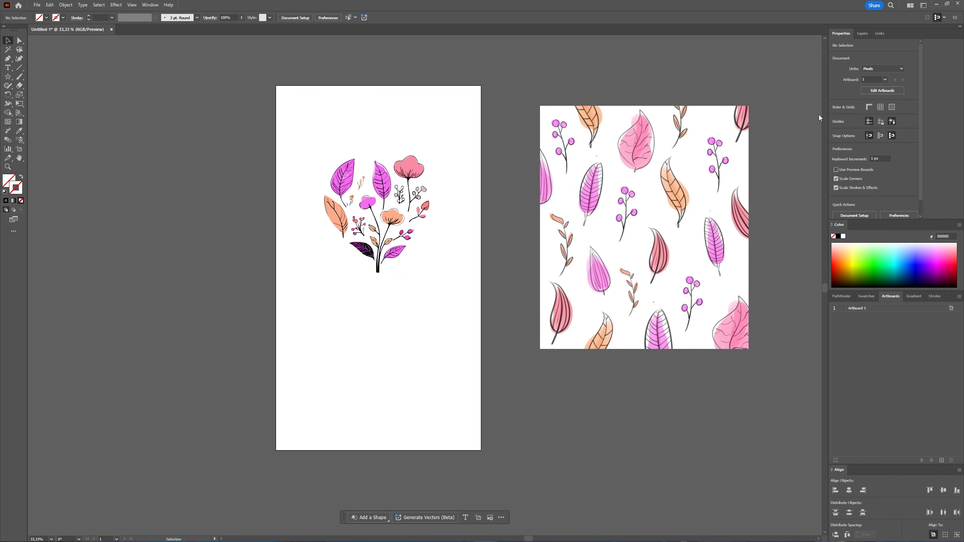
{"action": "left_click", "coordinate": [389, 200]}
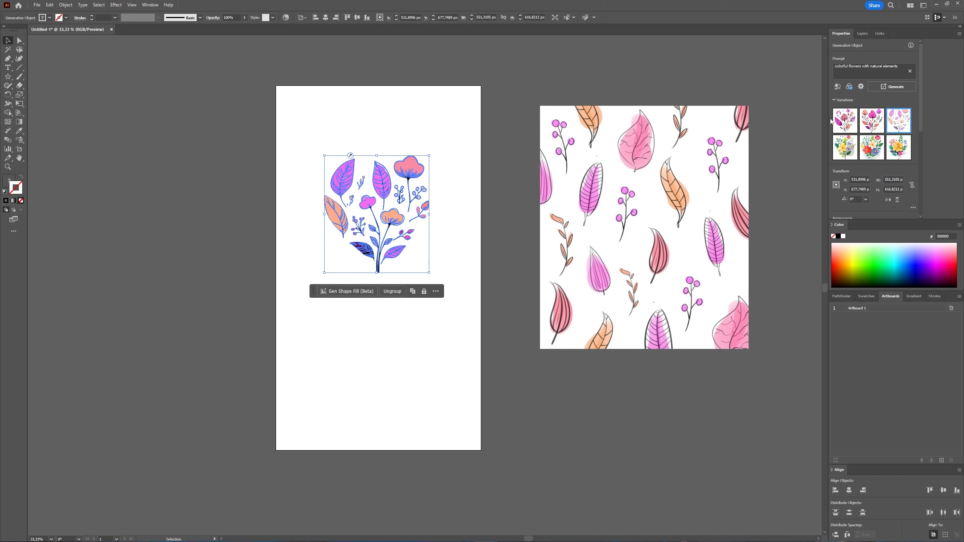
- Apply the bouquet's first variation and remove the leaf-pattern image from its Gen Shape Fill style reference
{"action": "left_click", "coordinate": [851, 126]}
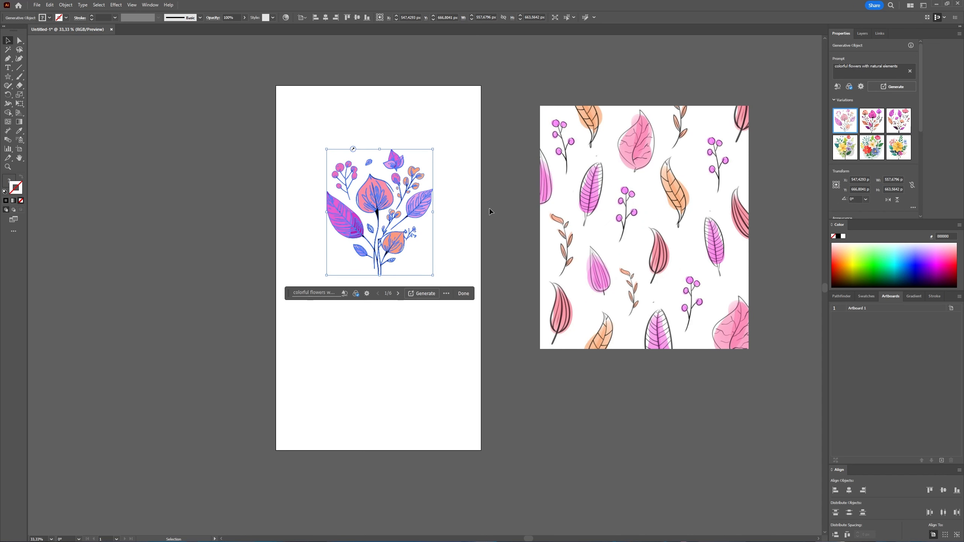
{"action": "left_click", "coordinate": [492, 212]}
{"action": "left_click", "coordinate": [385, 216]}
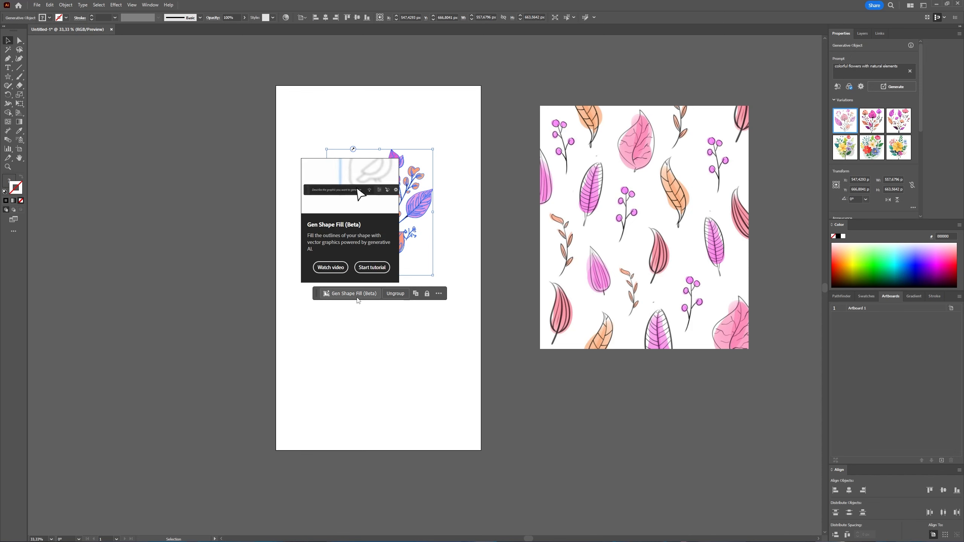
{"action": "left_click", "coordinate": [361, 299]}
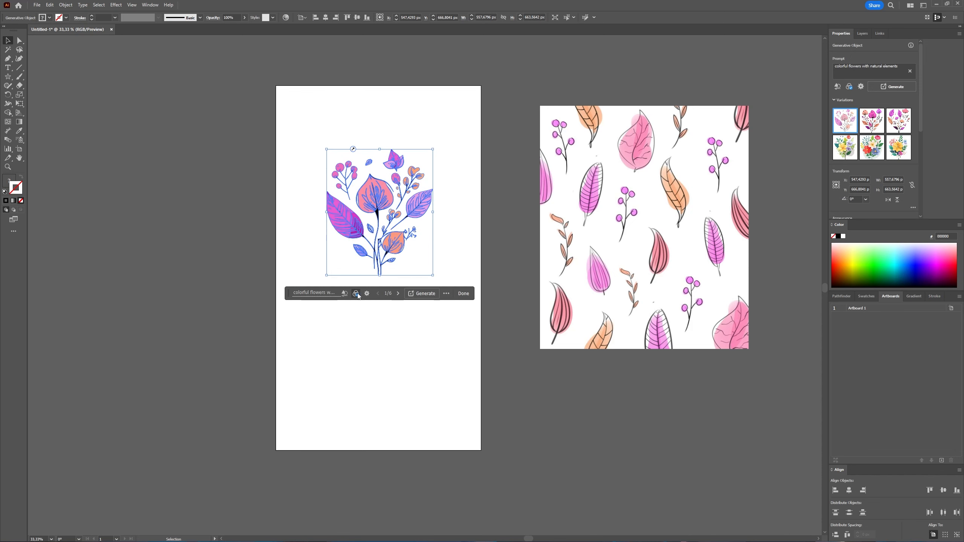
{"action": "left_click", "coordinate": [356, 293]}
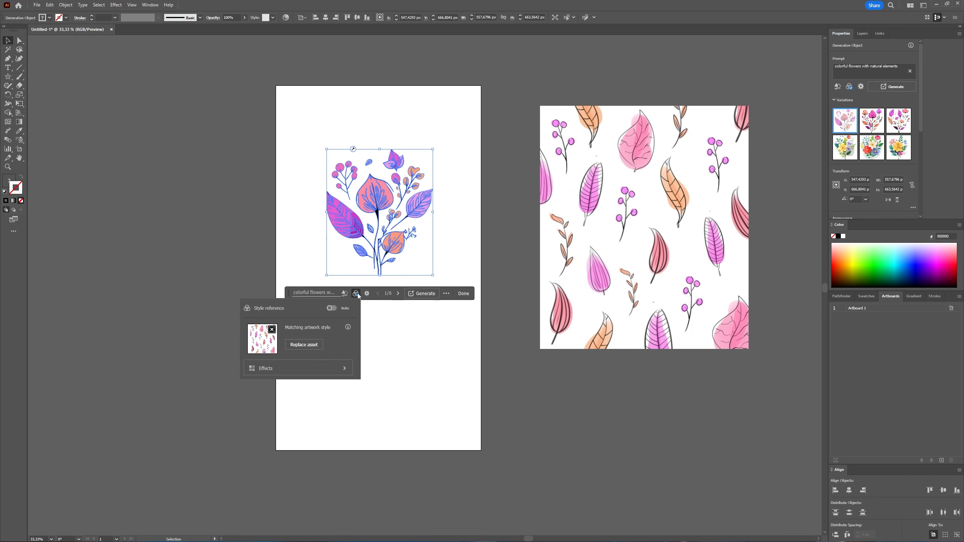
{"action": "left_click", "coordinate": [272, 330]}
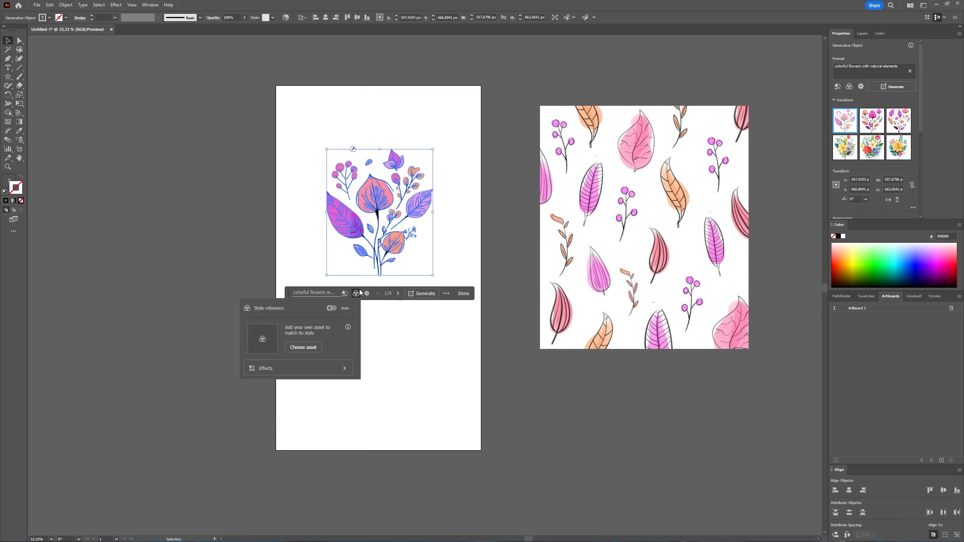
{"action": "left_click", "coordinate": [487, 374]}
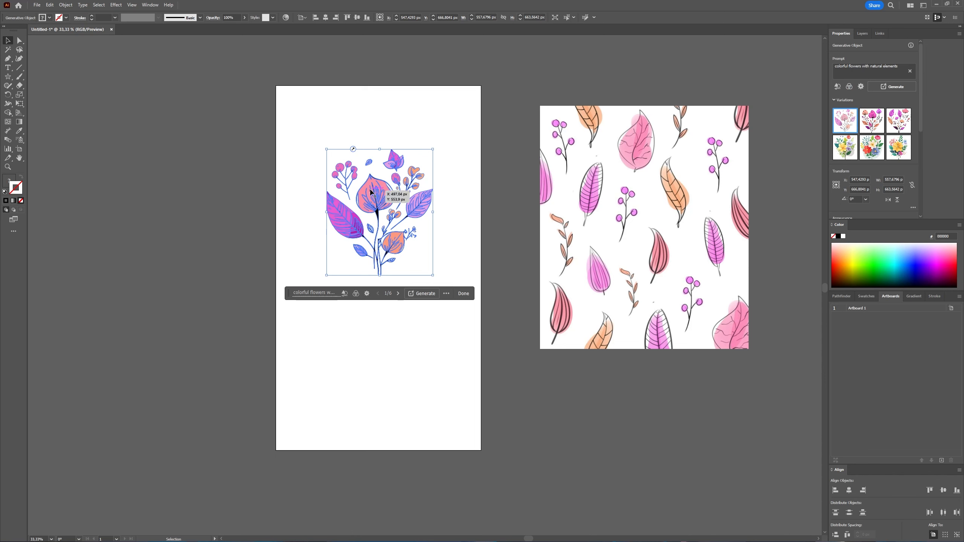
- Delete the bouquet and the leaf-pattern image beside the artboard
{"action": "left_click", "coordinate": [401, 115]}
{"action": "left_click", "coordinate": [395, 196]}
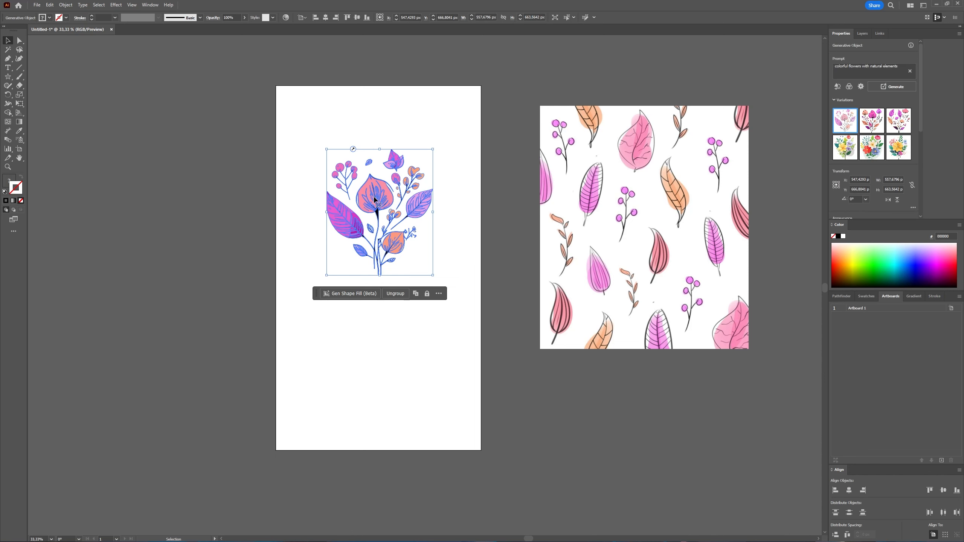
{"action": "key", "text": "Delete"}
{"action": "left_click", "coordinate": [579, 246]}
{"action": "key", "text": "Delete"}
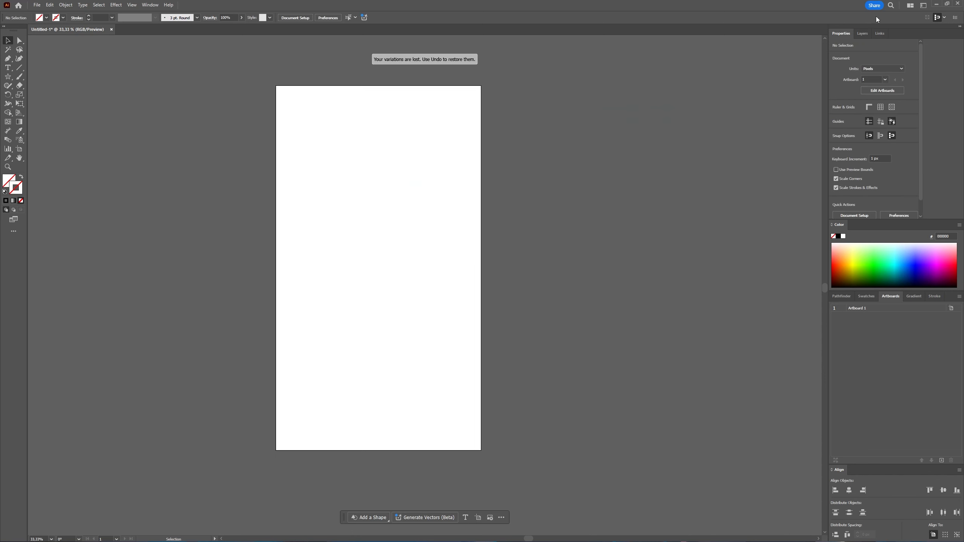
- Show the hidden linked photo of the woman in the red jacket
{"action": "left_click", "coordinate": [863, 33]}
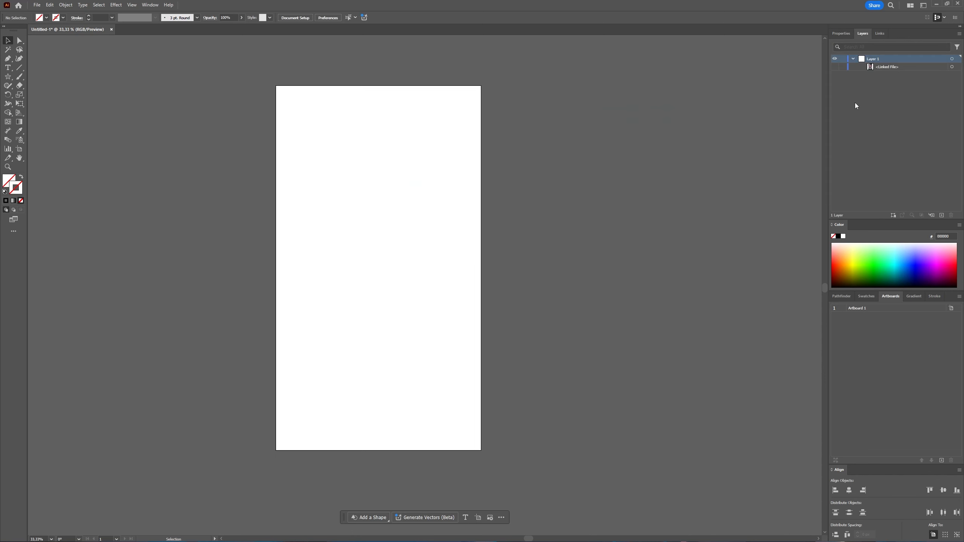
{"action": "left_click", "coordinate": [835, 67]}
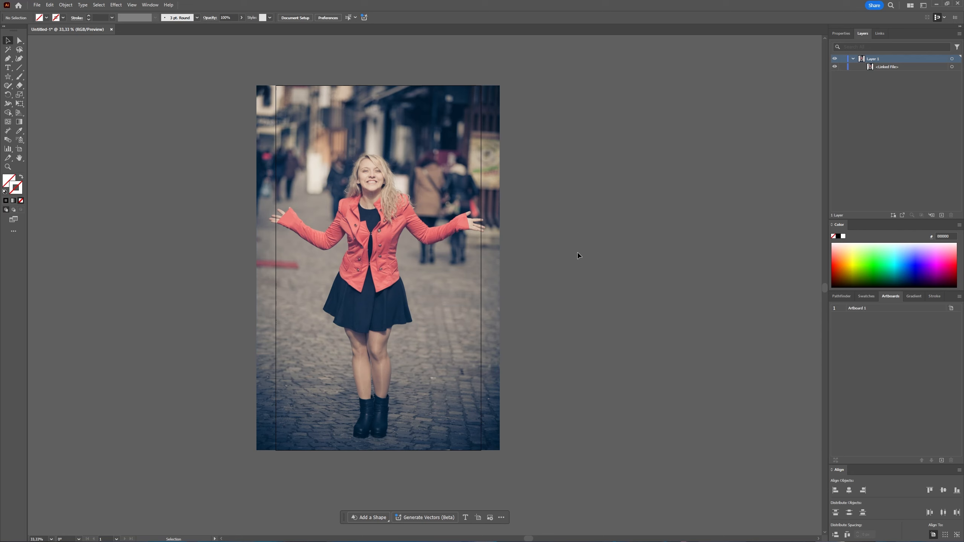
{"action": "left_click", "coordinate": [240, 117]}
- Draw a closed irregular Pen path to the left of the woman's skirt and legs, tapering to a point near her boots
{"action": "left_click", "coordinate": [7, 58]}
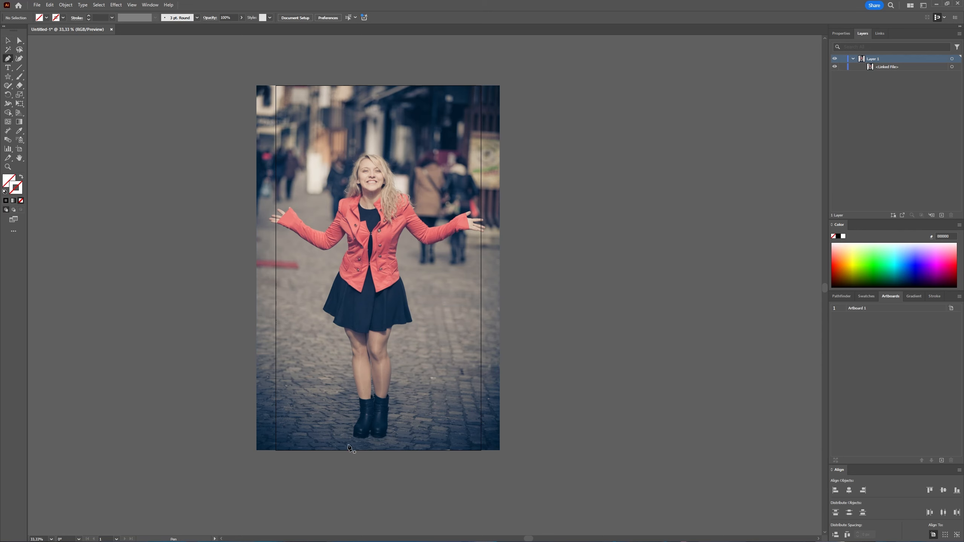
{"action": "left_click", "coordinate": [329, 440]}
{"action": "left_click", "coordinate": [290, 398]}
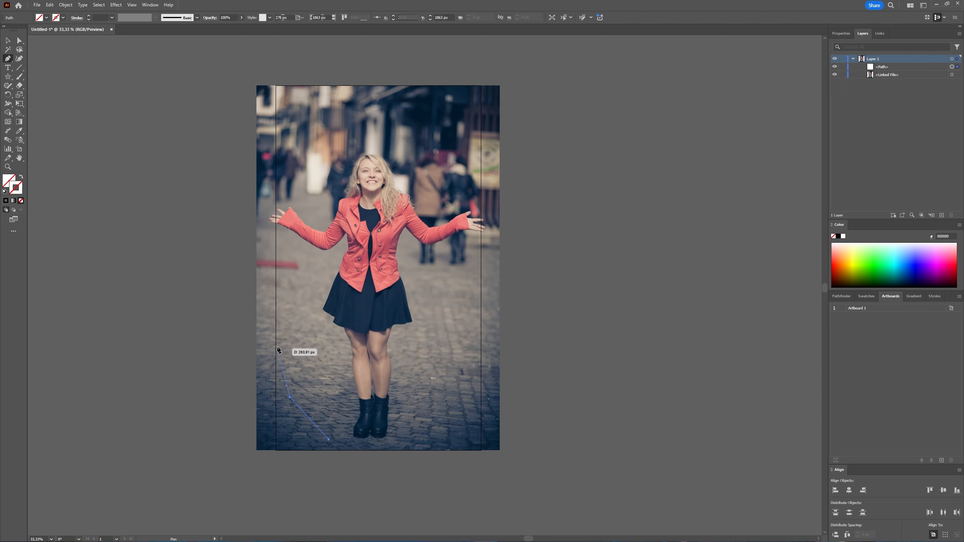
{"action": "left_click", "coordinate": [275, 332]}
{"action": "left_click", "coordinate": [297, 272]}
{"action": "left_click", "coordinate": [276, 249]}
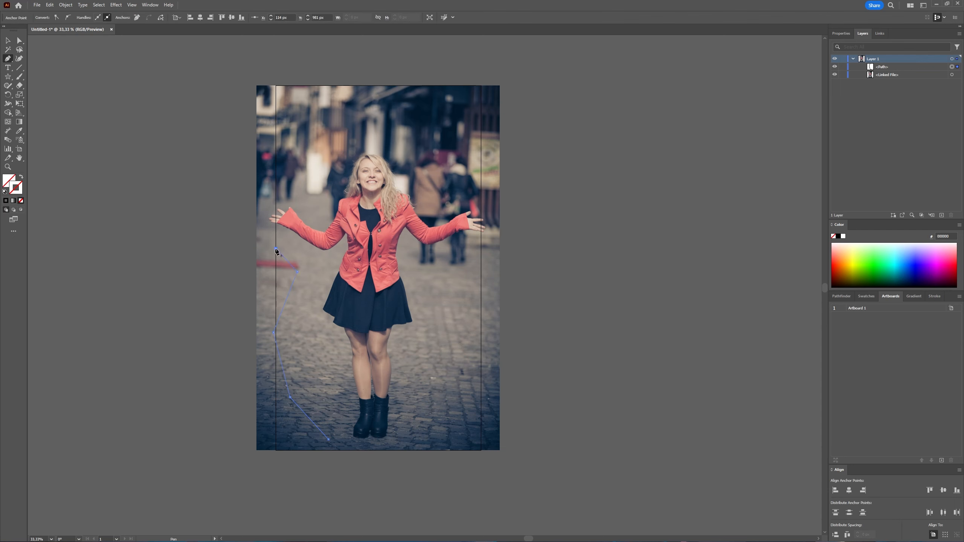
{"action": "left_click", "coordinate": [310, 249]}
{"action": "left_click", "coordinate": [319, 292]}
{"action": "left_click", "coordinate": [310, 320]}
{"action": "left_click", "coordinate": [359, 351]}
{"action": "left_click", "coordinate": [345, 390]}
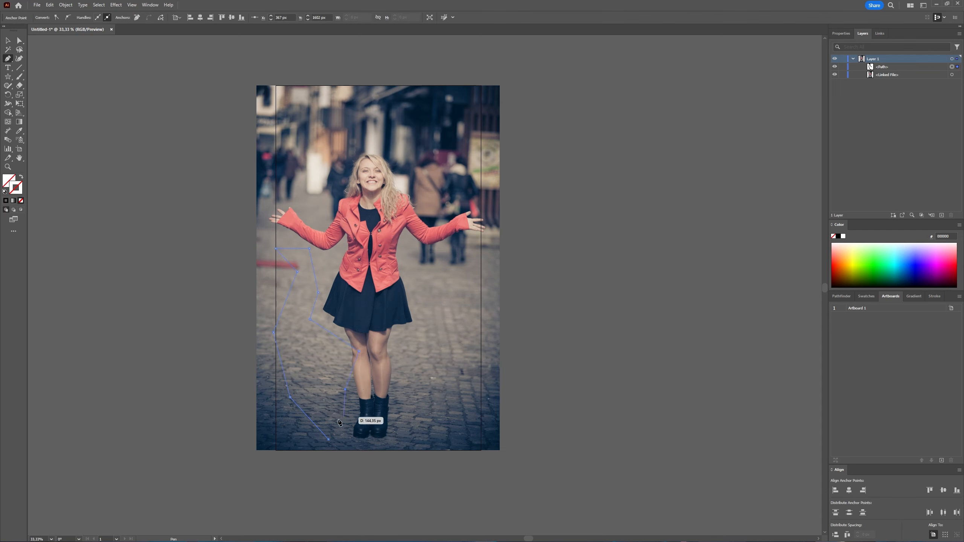
{"action": "left_click", "coordinate": [329, 440]}
- Set the path's Gen Shape Fill prompt to "colorful flowers with natural elements, romantic love and tenderness scene" using a prompt suggestion
{"action": "left_click", "coordinate": [7, 41]}
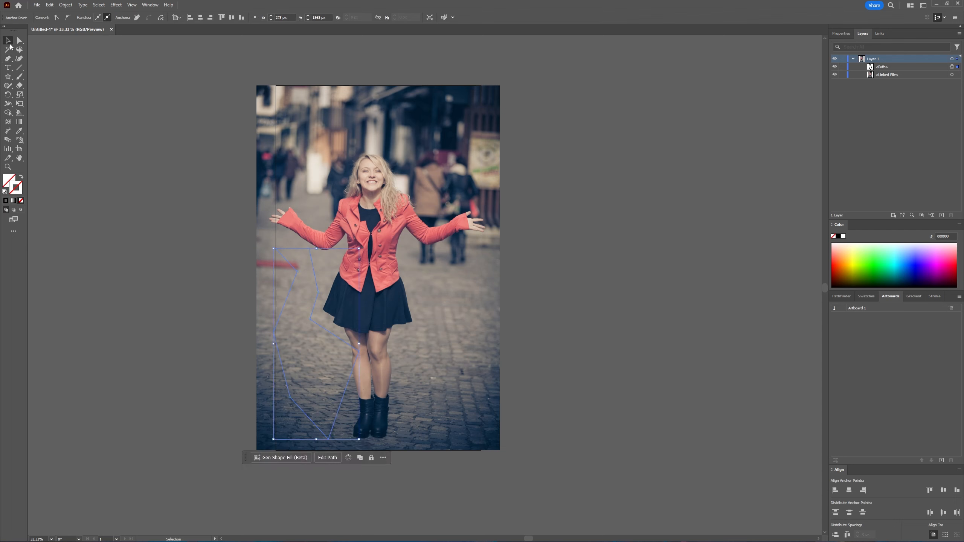
{"action": "left_click", "coordinate": [287, 458]}
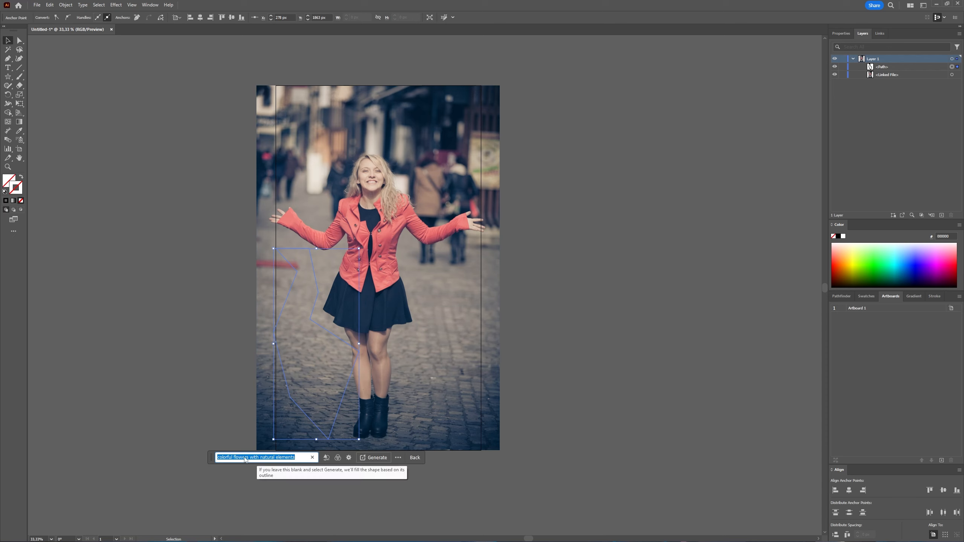
{"action": "left_click", "coordinate": [289, 457]}
{"action": "key", "text": "BackSpace"}
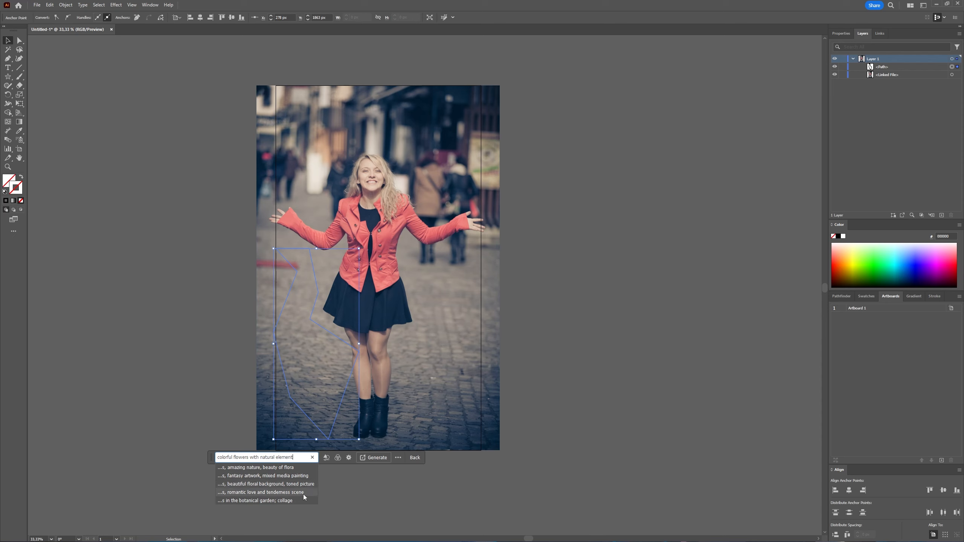
{"action": "left_click", "coordinate": [283, 494]}
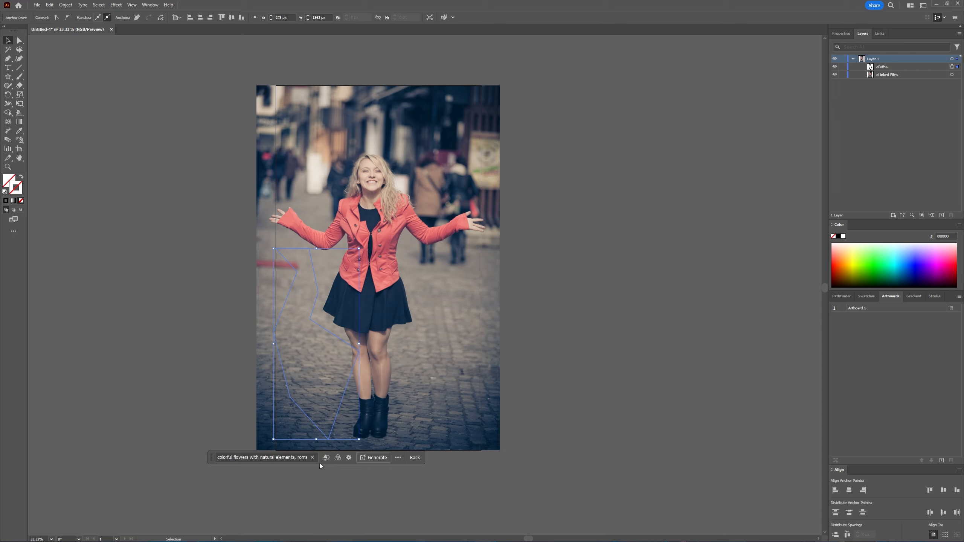
- Set the Gen Shape Fill color preset to Vibrant color, check that no style reference asset is set, and generate the flowers
{"action": "left_click", "coordinate": [349, 458]}
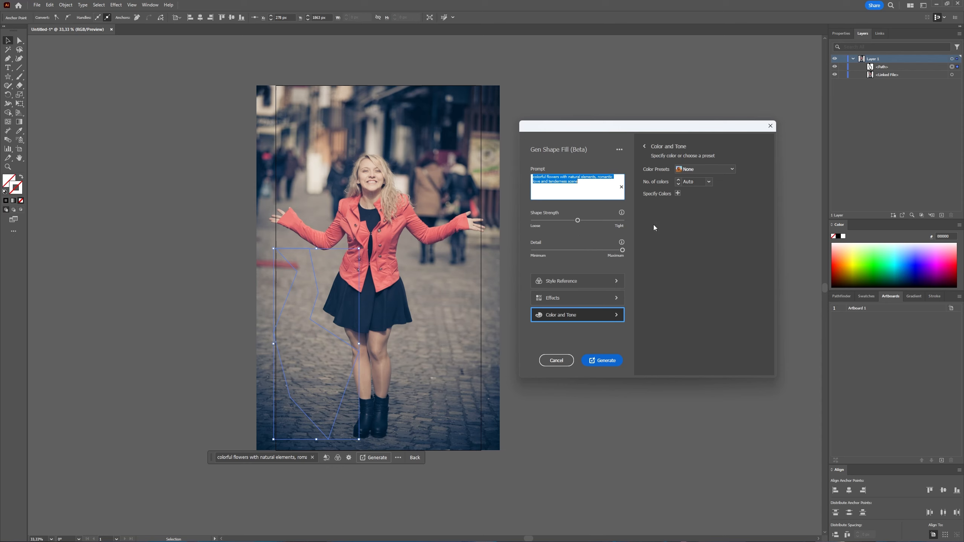
{"action": "left_click", "coordinate": [732, 169]}
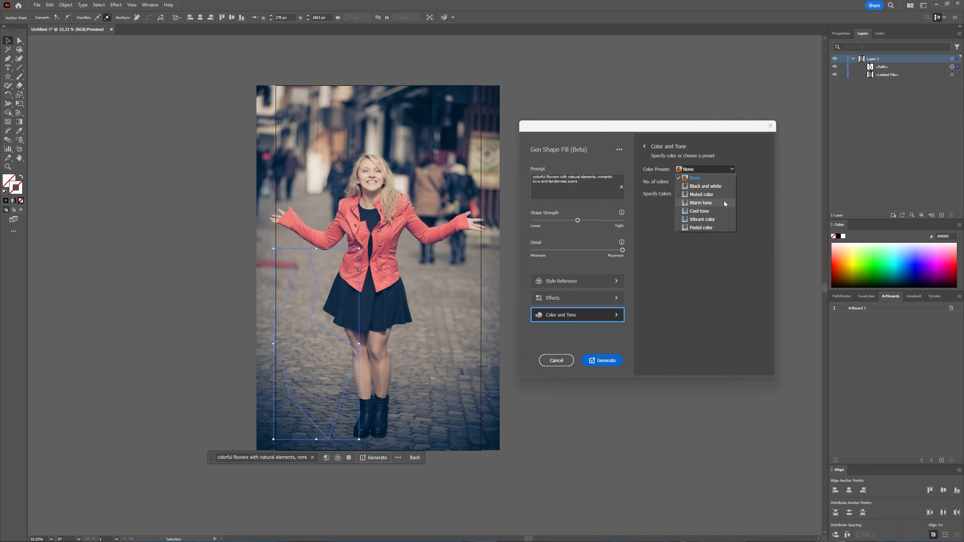
{"action": "left_click", "coordinate": [720, 221]}
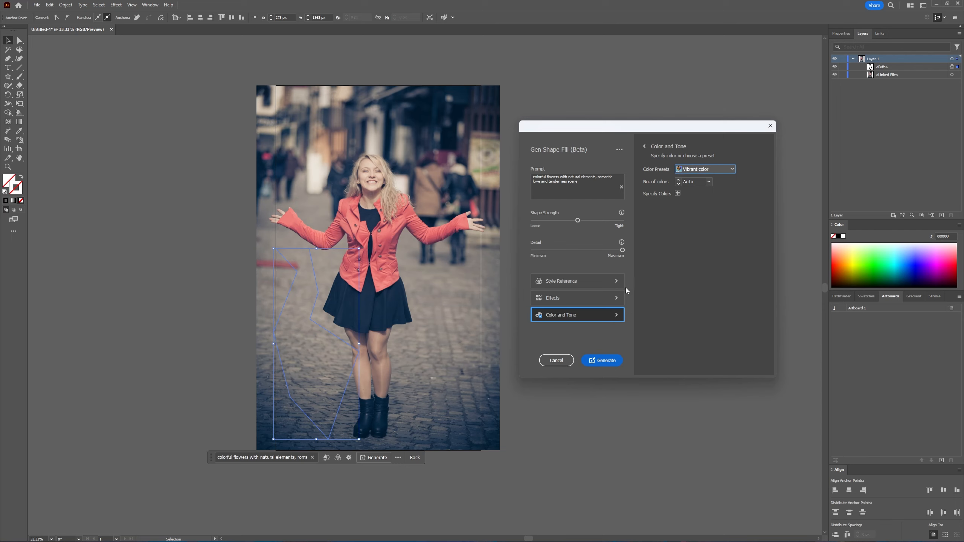
{"action": "left_click", "coordinate": [615, 282]}
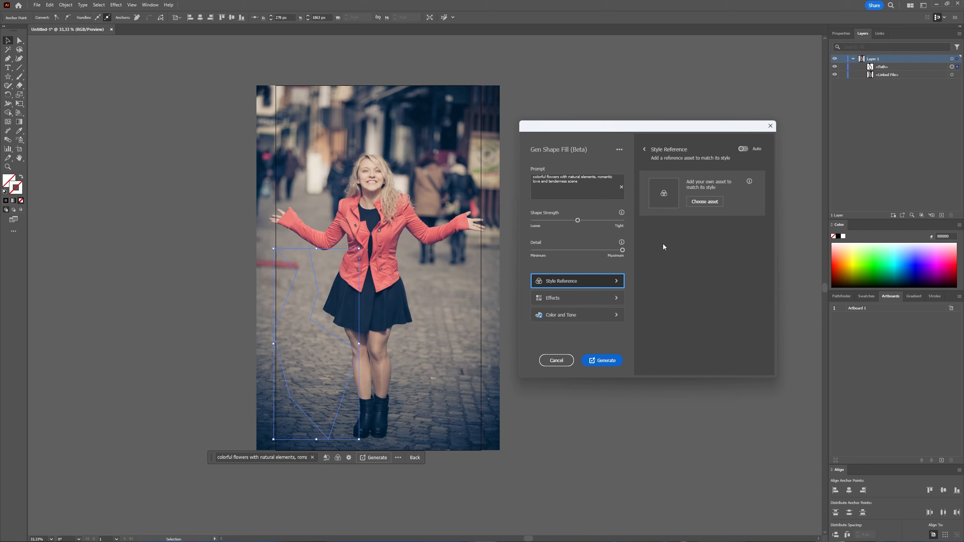
{"action": "left_click", "coordinate": [608, 361]}
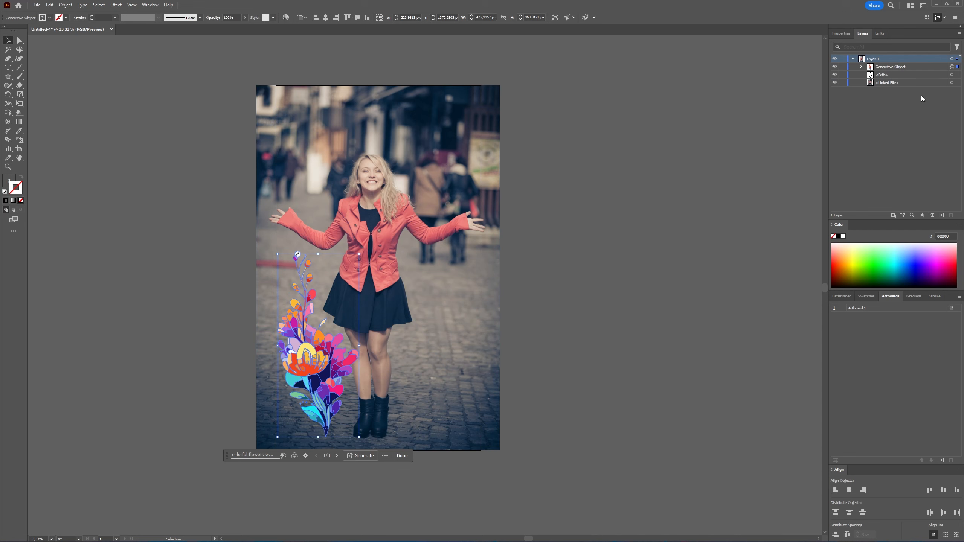
- Compare the generated flower variations, apply the third one and deselect the artwork
{"action": "left_click", "coordinate": [847, 35]}
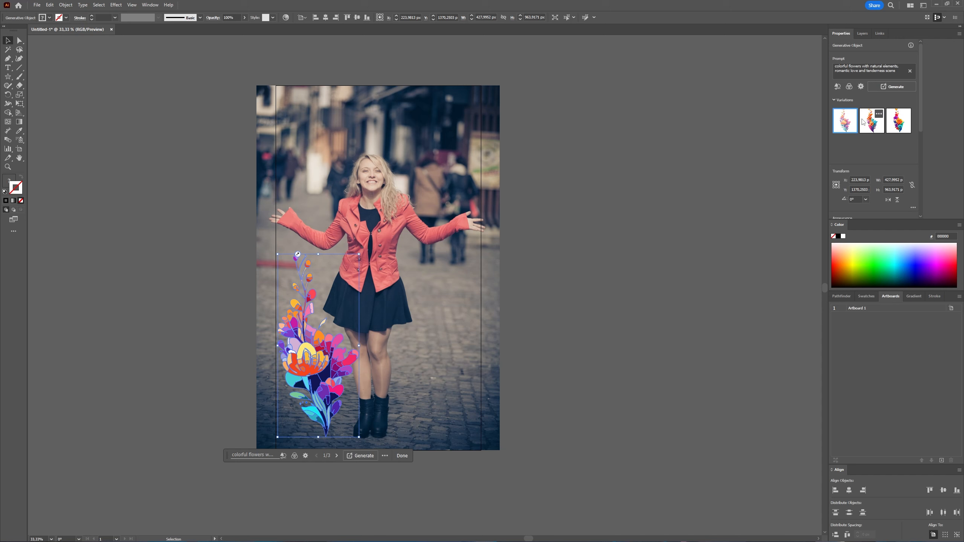
{"action": "left_click", "coordinate": [872, 125]}
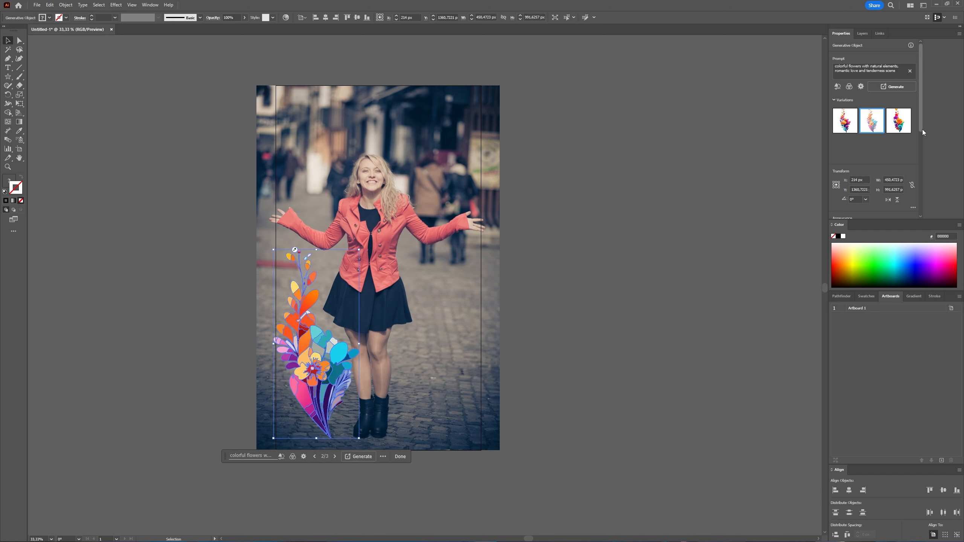
{"action": "left_click", "coordinate": [906, 130]}
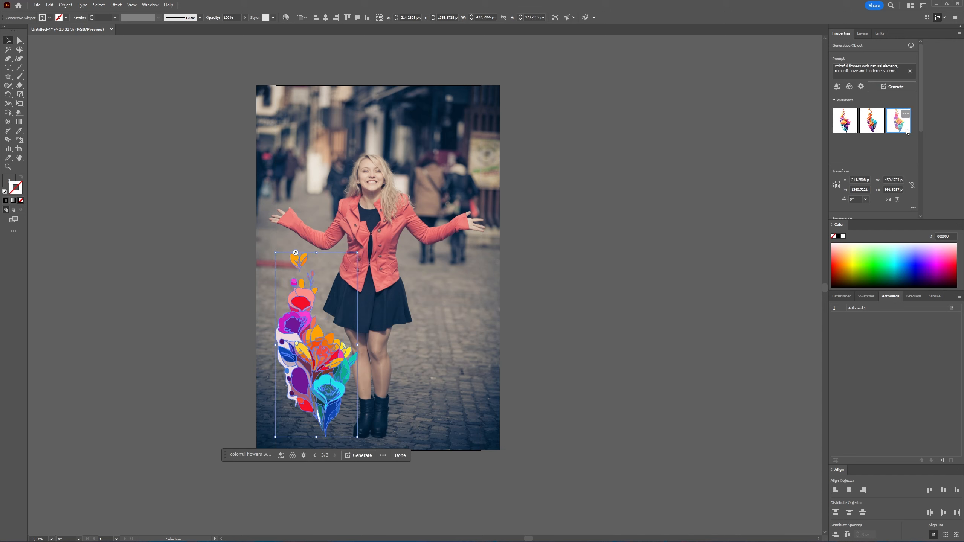
{"action": "left_click", "coordinate": [876, 126]}
{"action": "left_click", "coordinate": [907, 130]}
{"action": "left_click", "coordinate": [517, 318]}
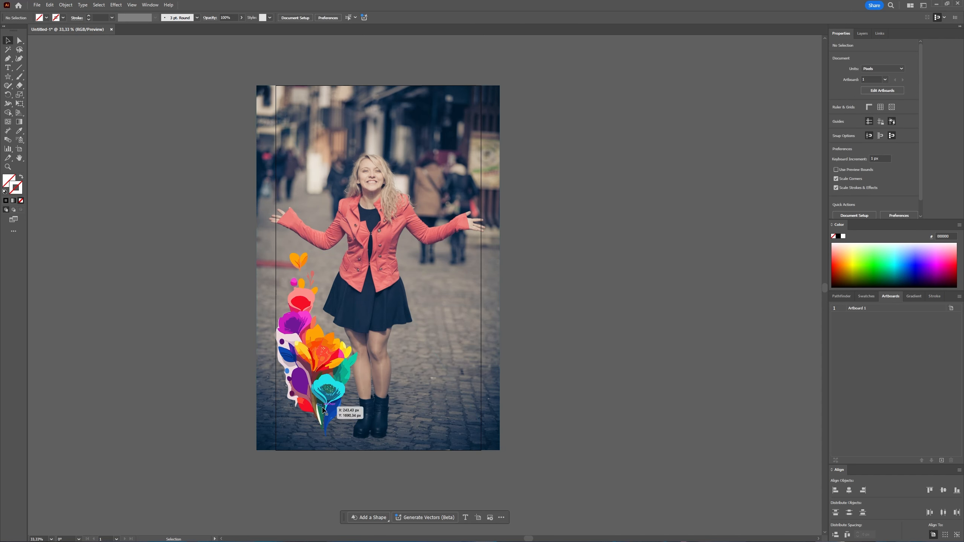
- Reposition the flowers beside the woman's legs and rotate them slightly counterclockwise
{"action": "left_click_drag", "start_coordinate": [327, 414], "coordinate": [341, 416]}
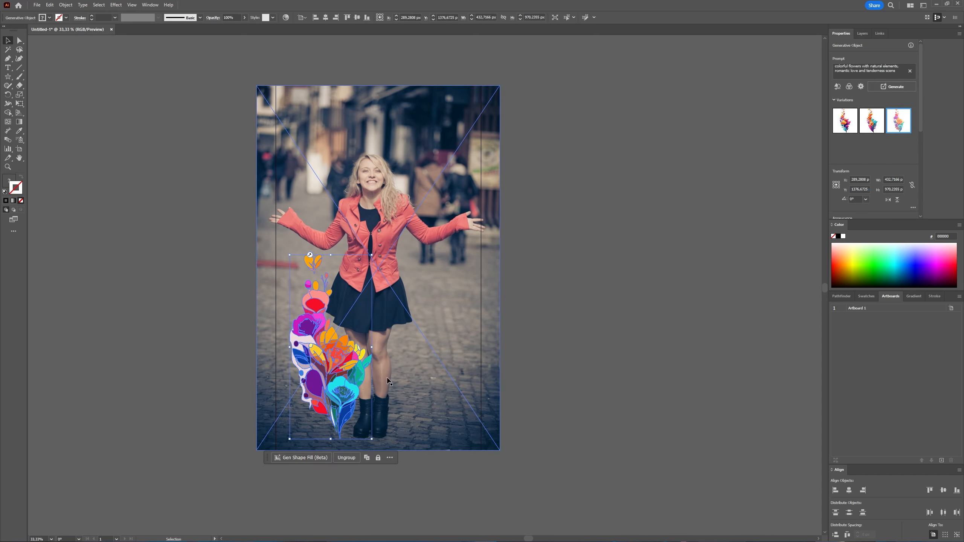
{"action": "left_click_drag", "start_coordinate": [374, 448], "coordinate": [381, 437]}
{"action": "left_click", "coordinate": [571, 452]}
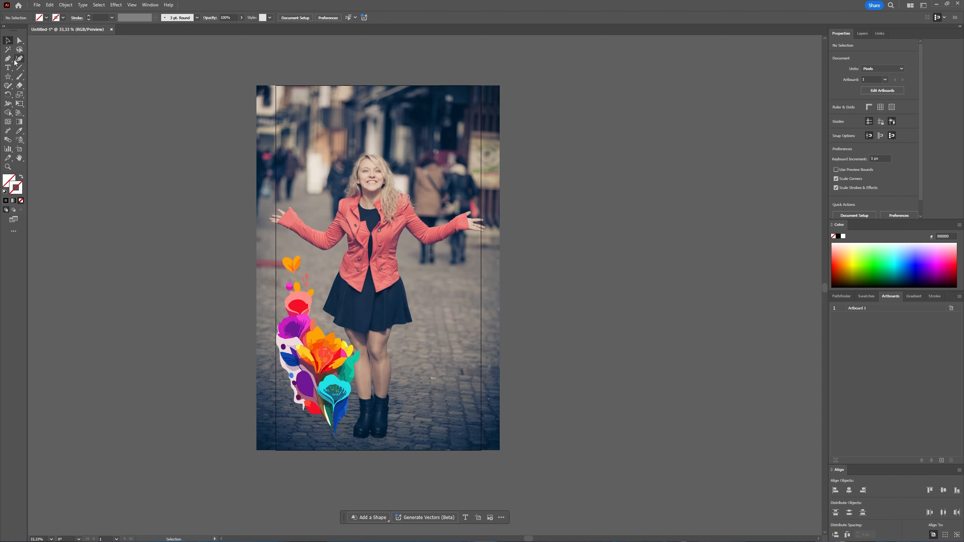
- Draw a second closed Pen path to the right of the woman's legs, curving up from beside her boots to skirt height
{"action": "key", "text": "p"}
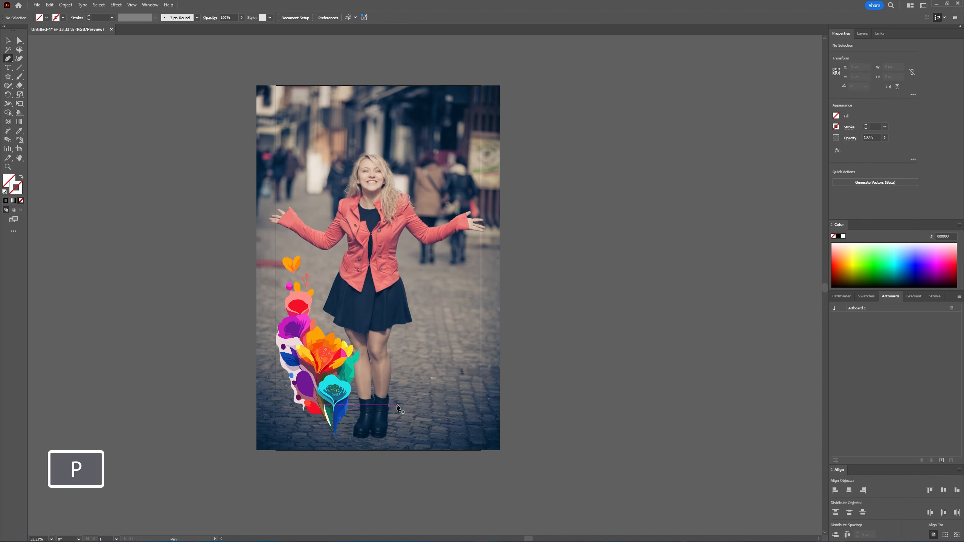
{"action": "left_click", "coordinate": [408, 431]}
{"action": "left_click", "coordinate": [464, 390]}
{"action": "left_click", "coordinate": [481, 304]}
{"action": "left_click", "coordinate": [450, 276]}
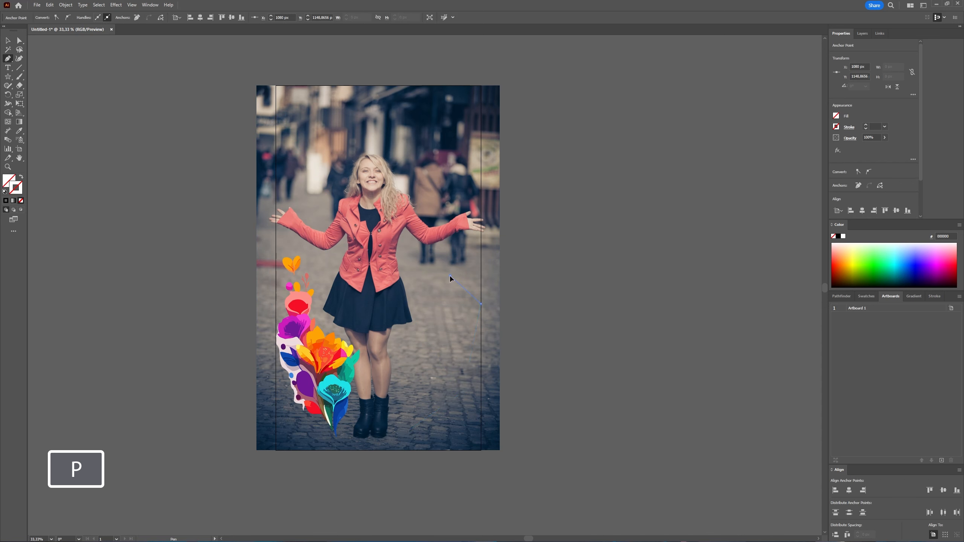
{"action": "left_click", "coordinate": [433, 321]}
{"action": "left_click", "coordinate": [441, 378]}
{"action": "left_click", "coordinate": [407, 431]}
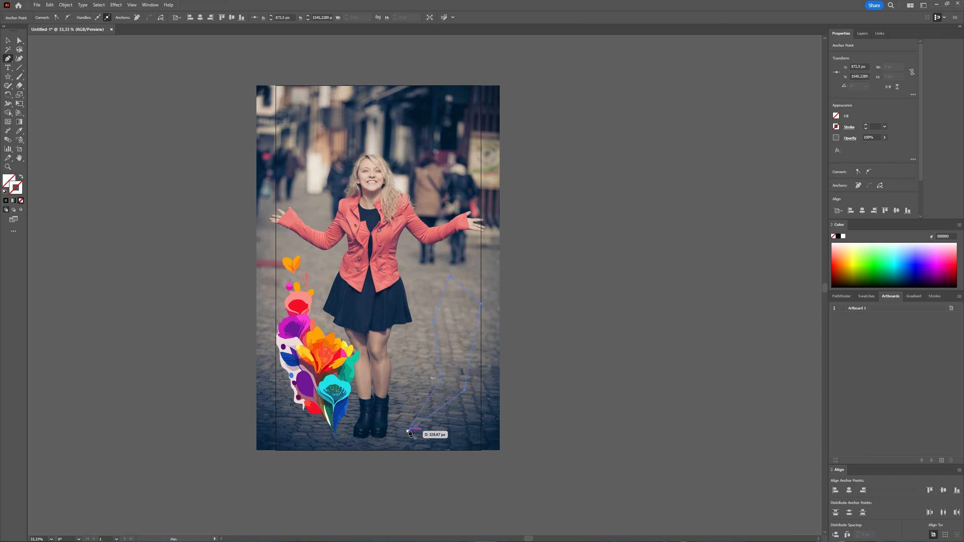
- Generate a Gen Shape Fill in the new path beside the woman's legs, using the existing flower artwork as the style reference
{"action": "key", "text": "v"}
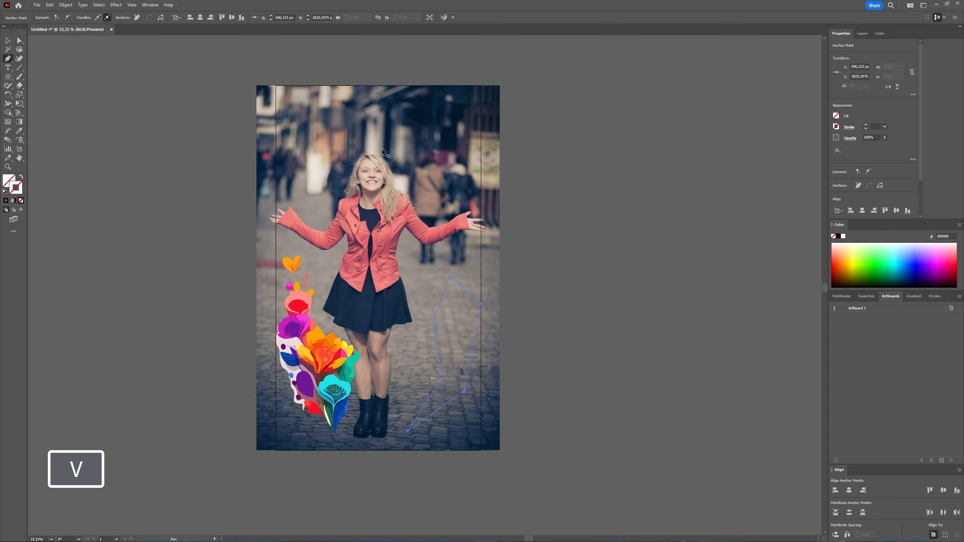
{"action": "left_click", "coordinate": [6, 40]}
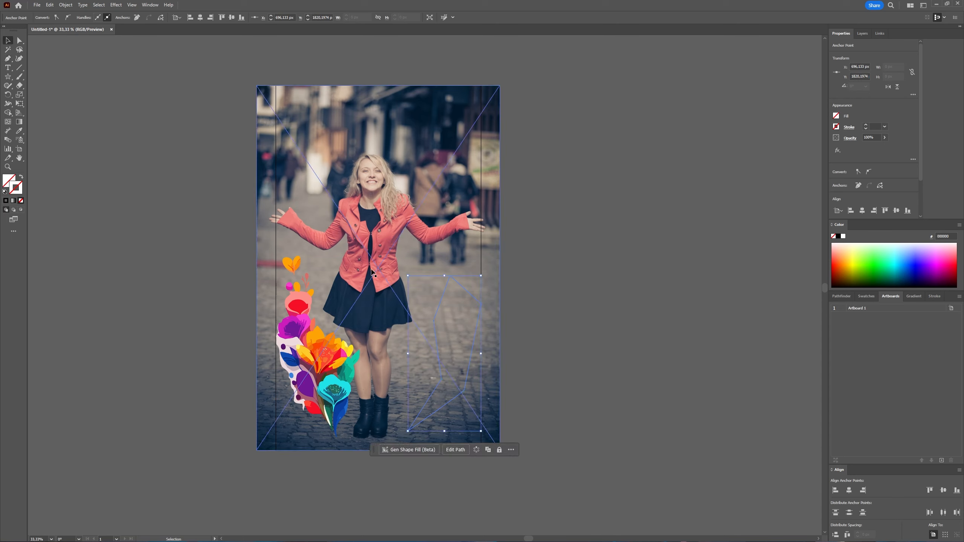
{"action": "left_click", "coordinate": [412, 449]}
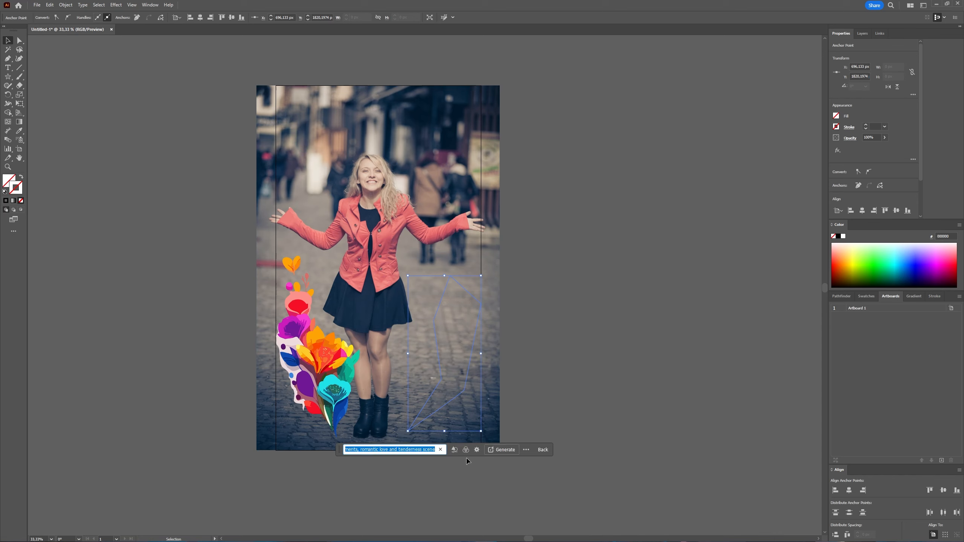
{"action": "left_click", "coordinate": [477, 451]}
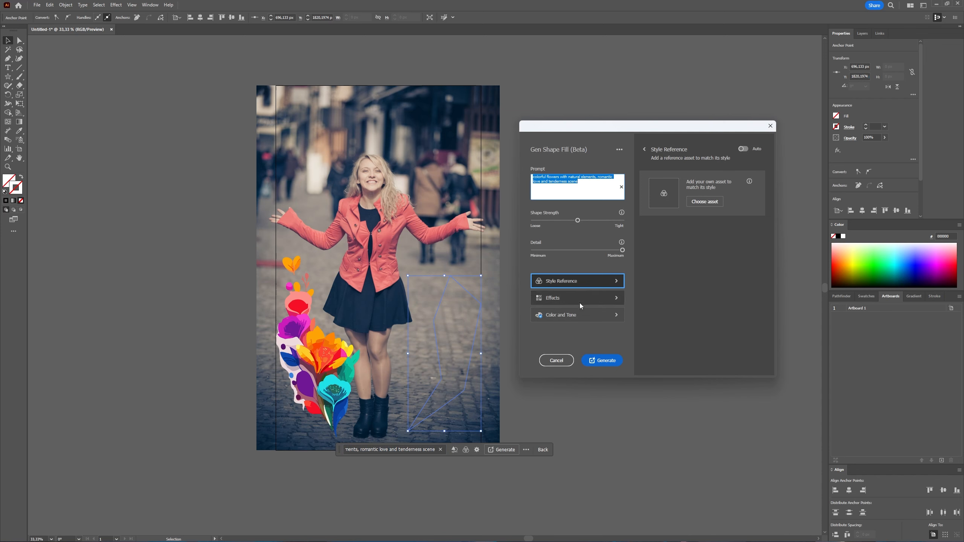
{"action": "left_click", "coordinate": [692, 202]}
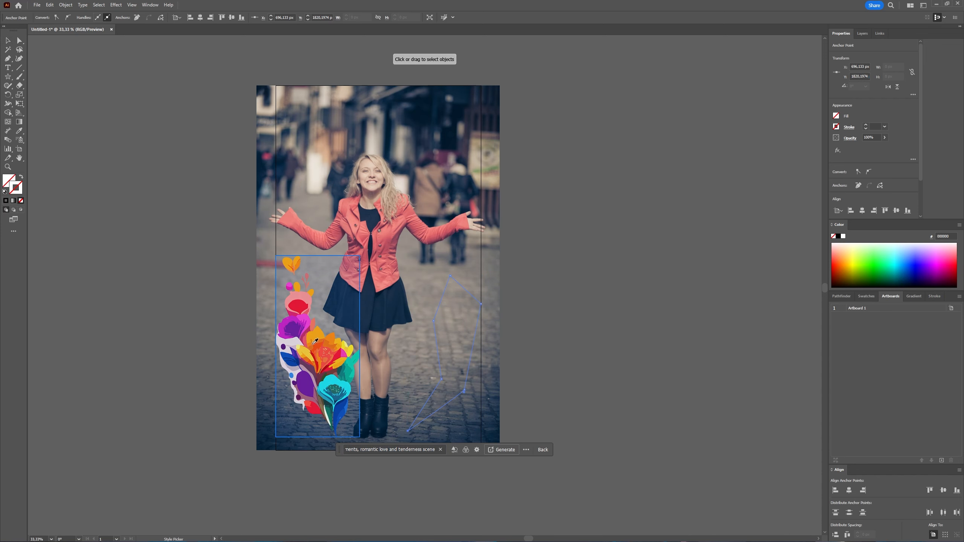
{"action": "left_click", "coordinate": [315, 342]}
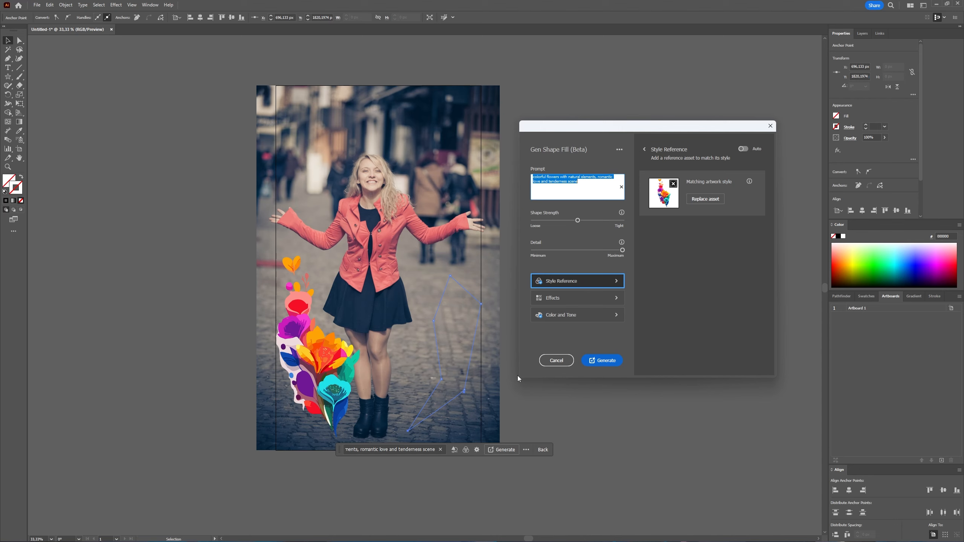
{"action": "left_click", "coordinate": [607, 362]}
- Move the new flowers closer to the woman's legs, compare their variations, apply the first one and deselect the artwork
{"action": "left_click_drag", "start_coordinate": [467, 357], "coordinate": [445, 361]}
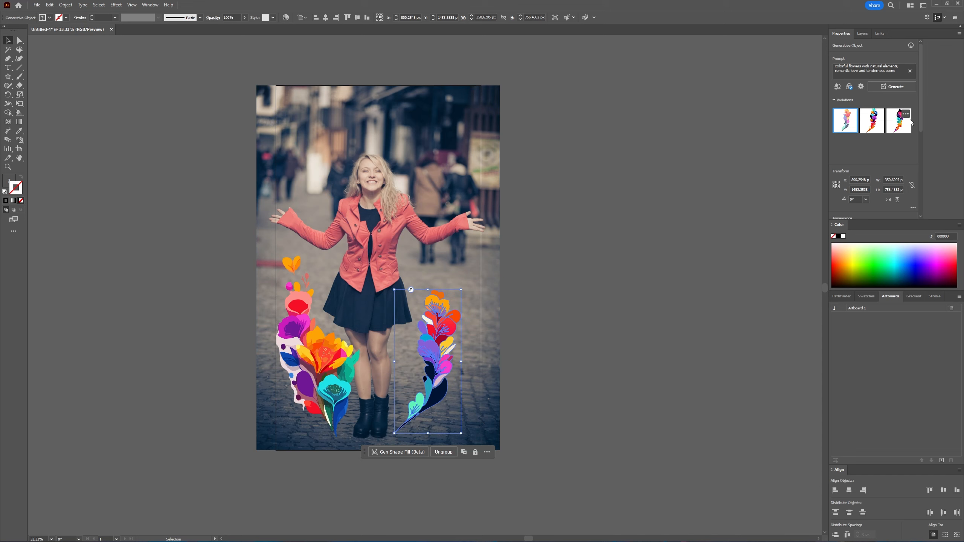
{"action": "left_click", "coordinate": [874, 130]}
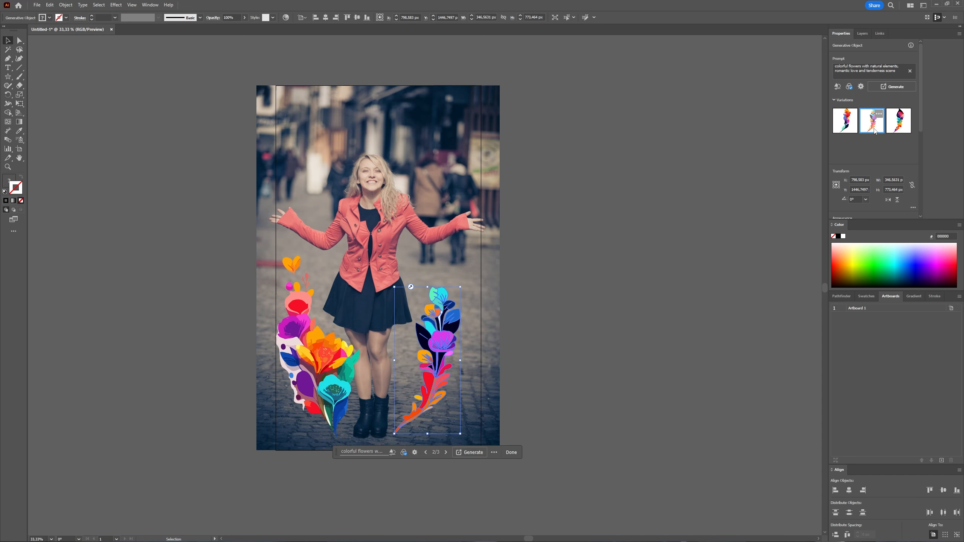
{"action": "left_click", "coordinate": [903, 127]}
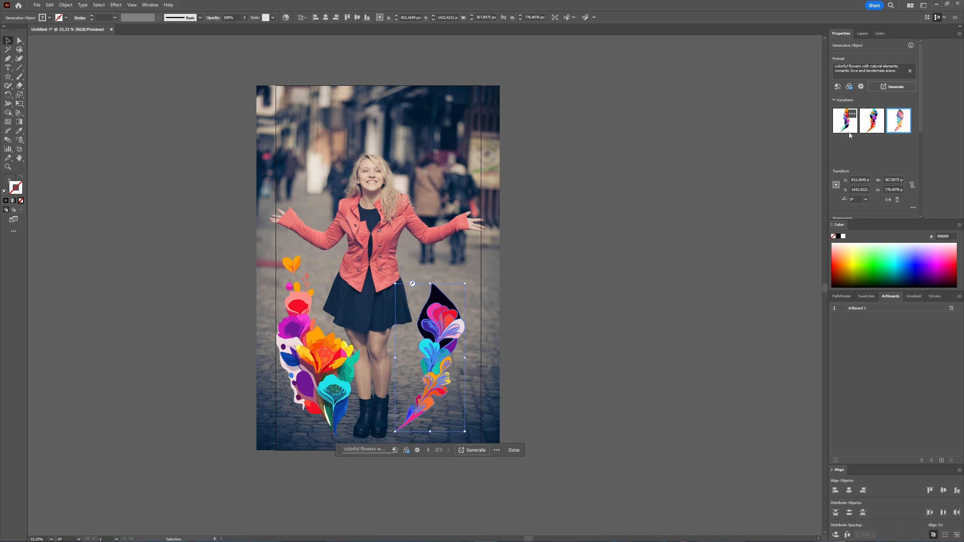
{"action": "left_click", "coordinate": [874, 128]}
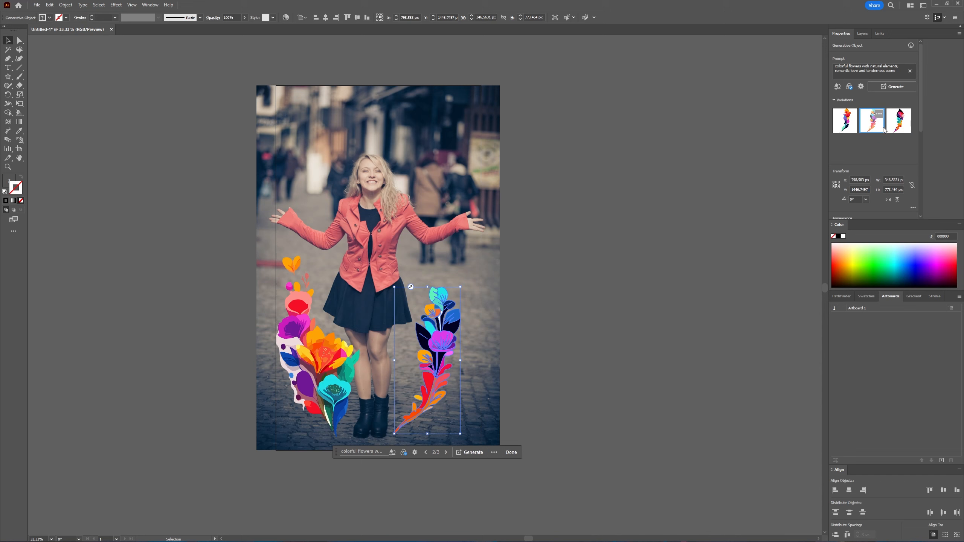
{"action": "left_click", "coordinate": [851, 131]}
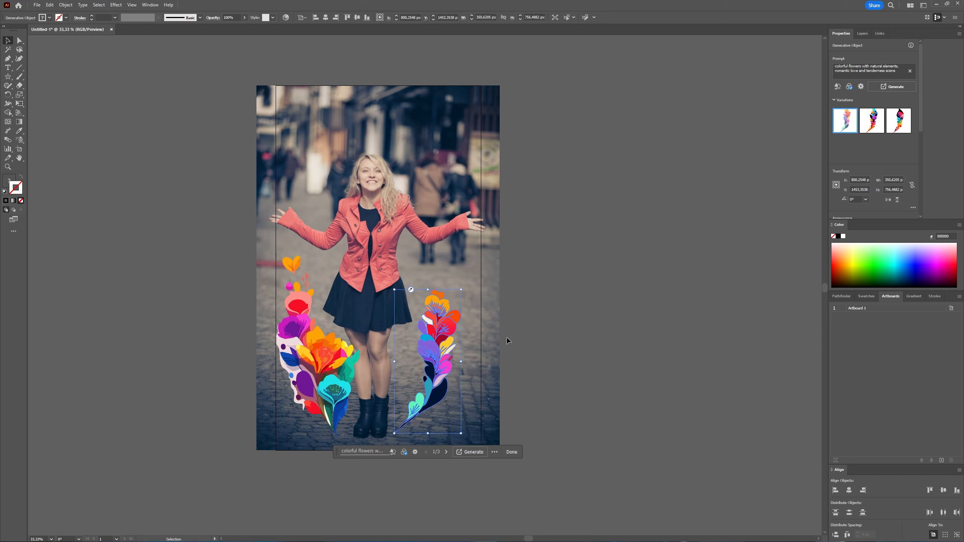
{"action": "left_click", "coordinate": [566, 326]}
- Rotate the larger bouquet slightly counterclockwise, shift it outward away from the woman's legs and clear the selection
{"action": "left_click", "coordinate": [315, 388]}
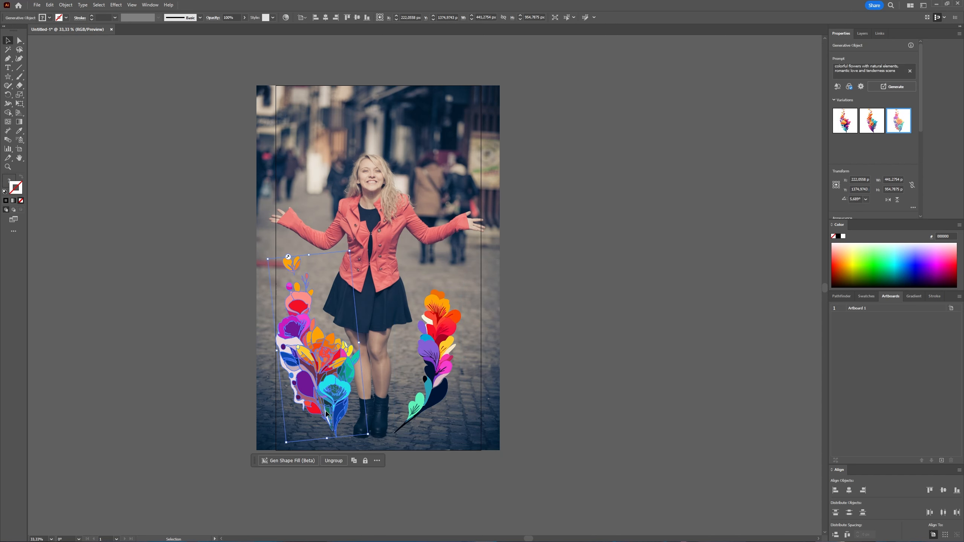
{"action": "left_click_drag", "start_coordinate": [371, 440], "coordinate": [383, 433]}
{"action": "left_click_drag", "start_coordinate": [316, 386], "coordinate": [299, 386]}
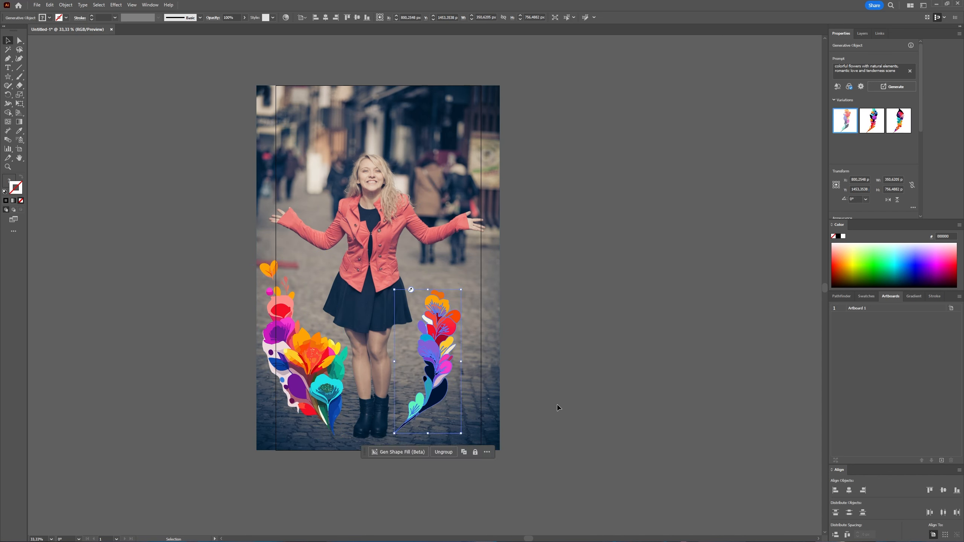
{"action": "left_click", "coordinate": [570, 424]}
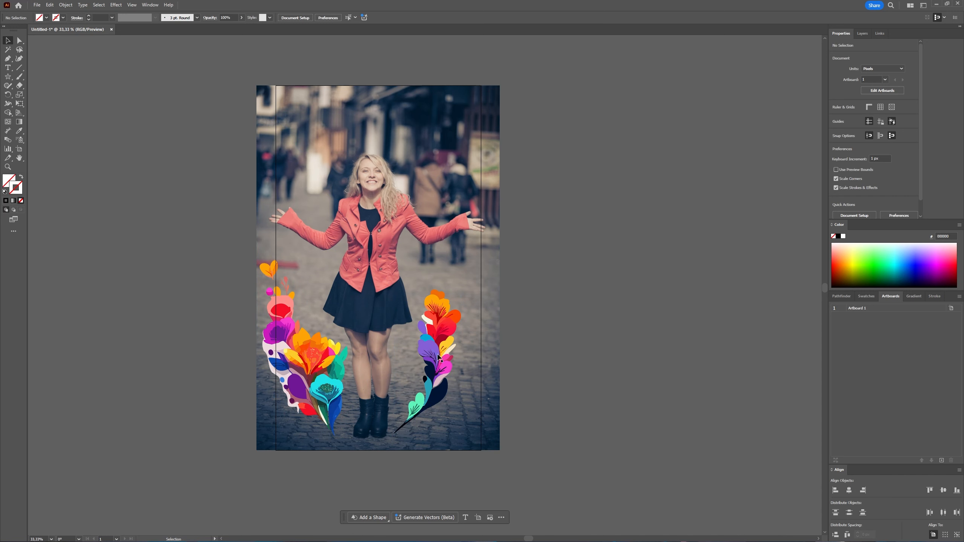
- Remove the matched artwork from the style reference in the Gen Shape Fill options of the slimmer flower arrangement
{"action": "left_click", "coordinate": [432, 386]}
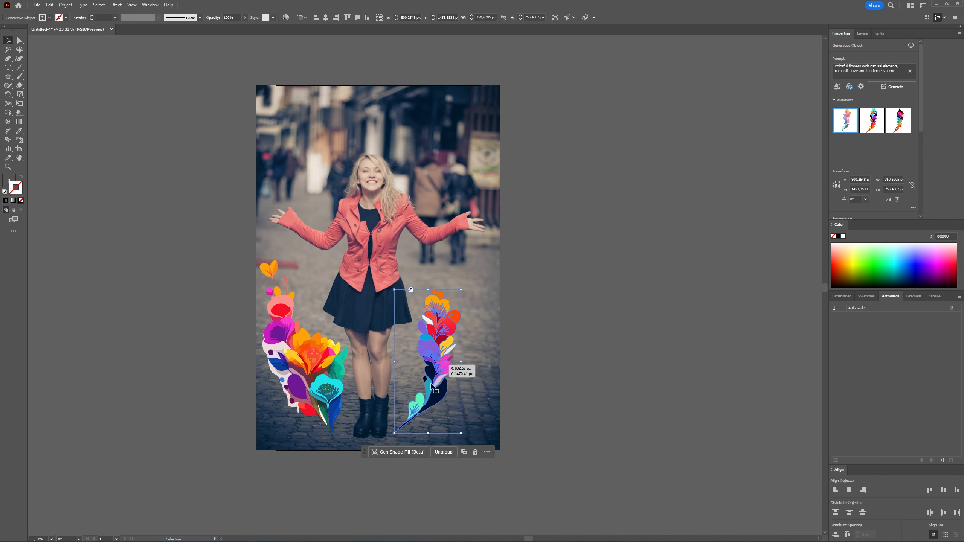
{"action": "left_click", "coordinate": [412, 453]}
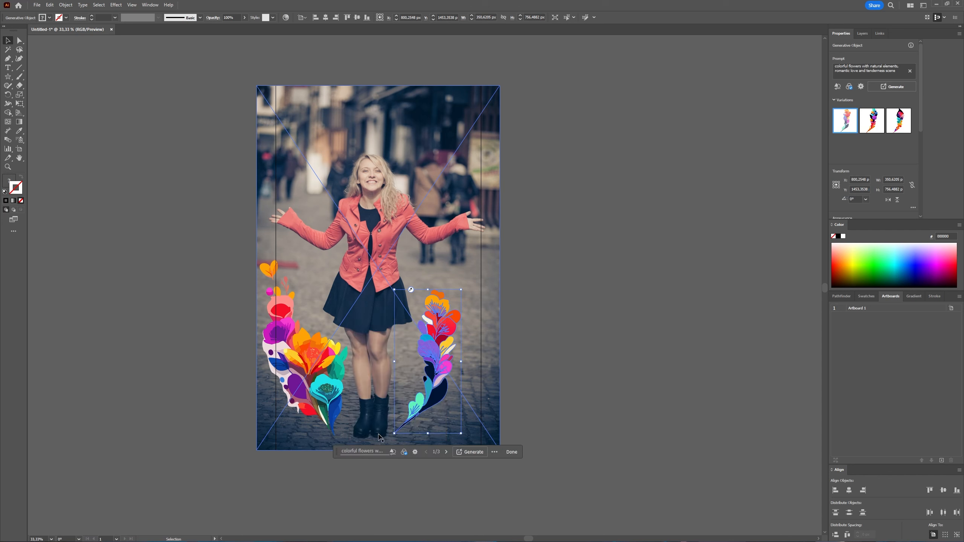
{"action": "left_click", "coordinate": [373, 454]}
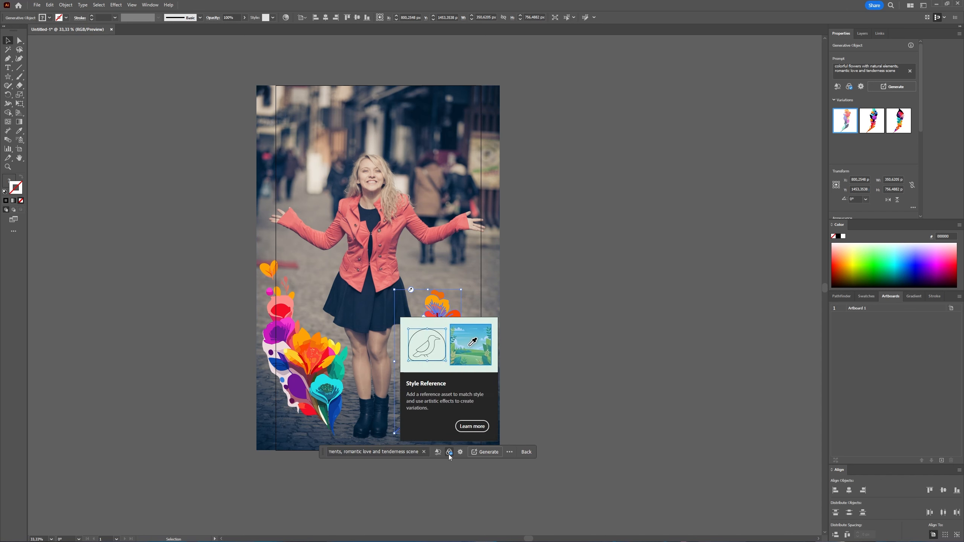
{"action": "left_click", "coordinate": [449, 452]}
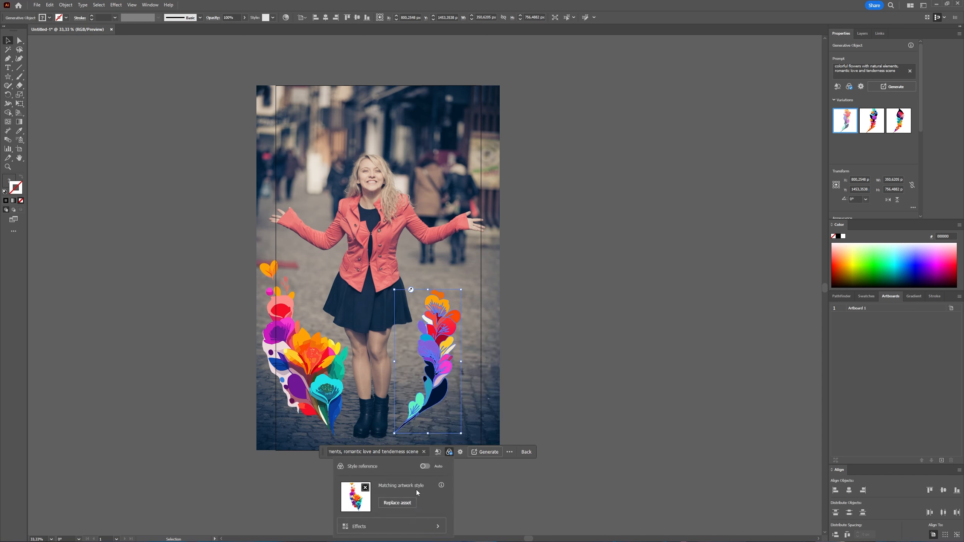
{"action": "left_click", "coordinate": [366, 488]}
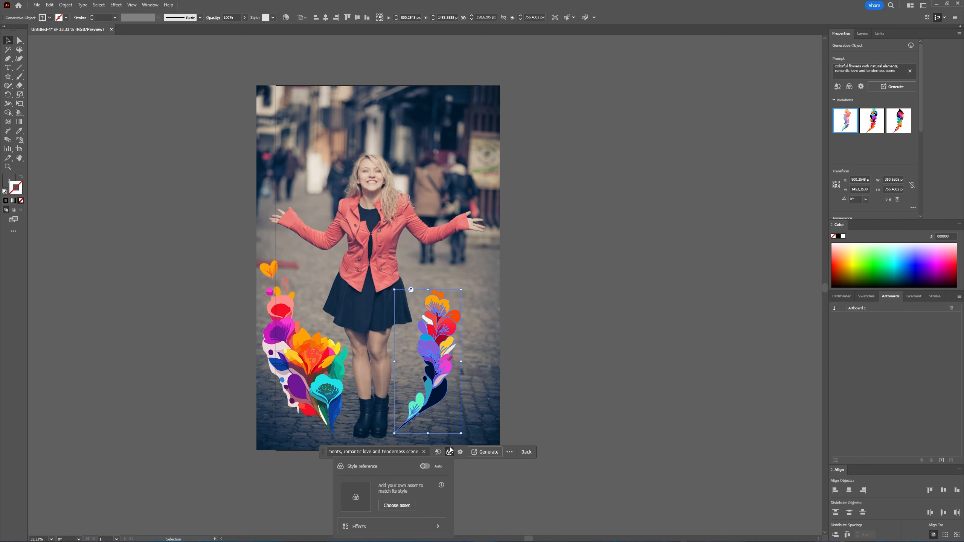
- Examine the full Gen Shape Fill settings, including the available effects, color presets and number-of-colors options
{"action": "left_click", "coordinate": [460, 453]}
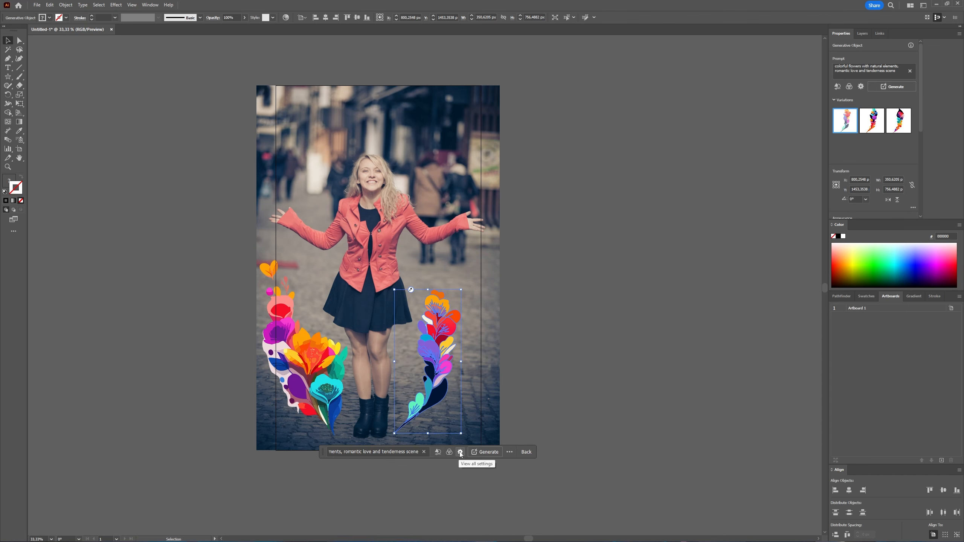
{"action": "left_click_drag", "start_coordinate": [639, 128], "coordinate": [520, 94]}
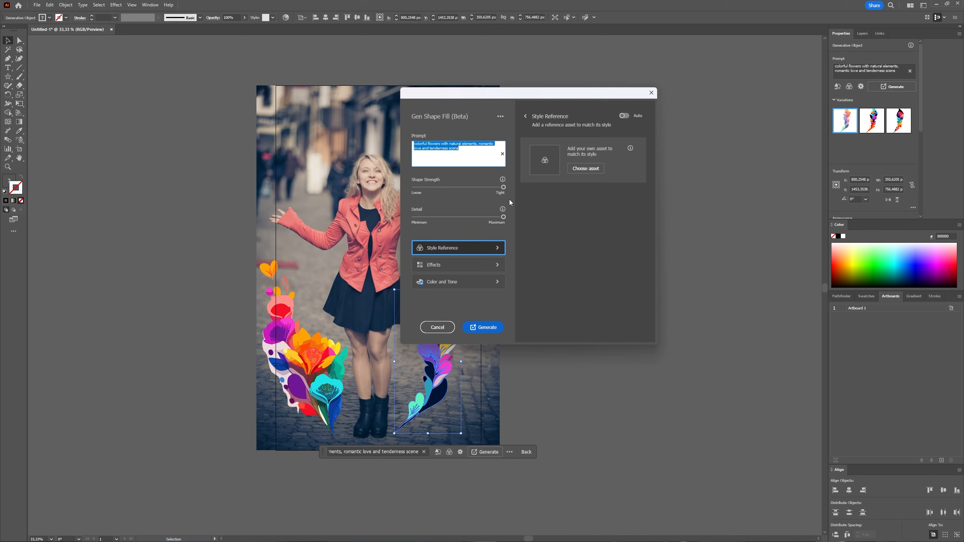
{"action": "mouse_move", "coordinate": [504, 209]}
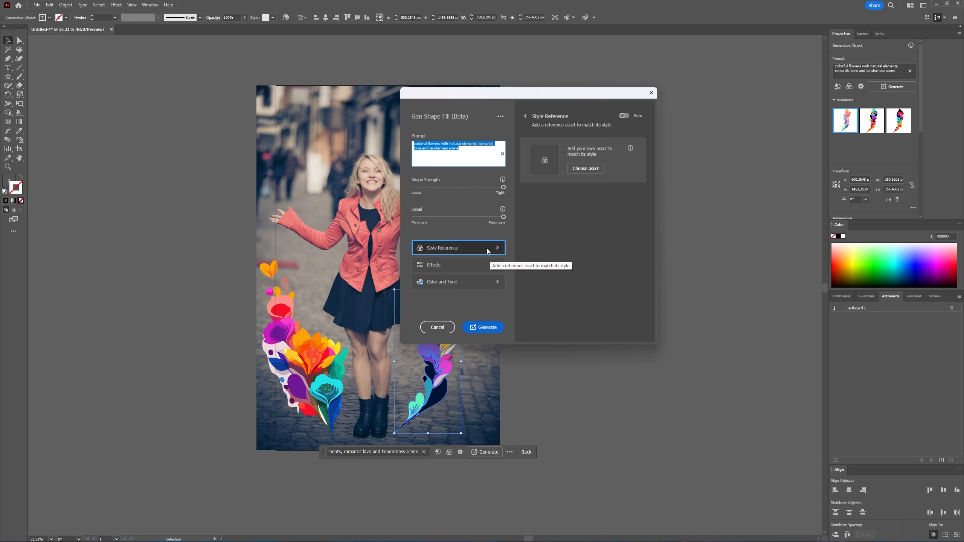
{"action": "left_click", "coordinate": [496, 265]}
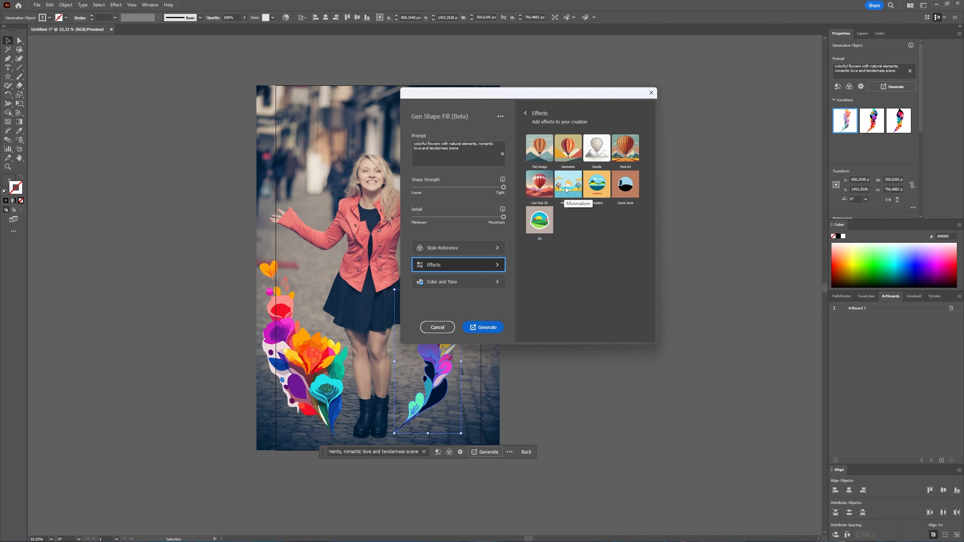
{"action": "left_click", "coordinate": [496, 283]}
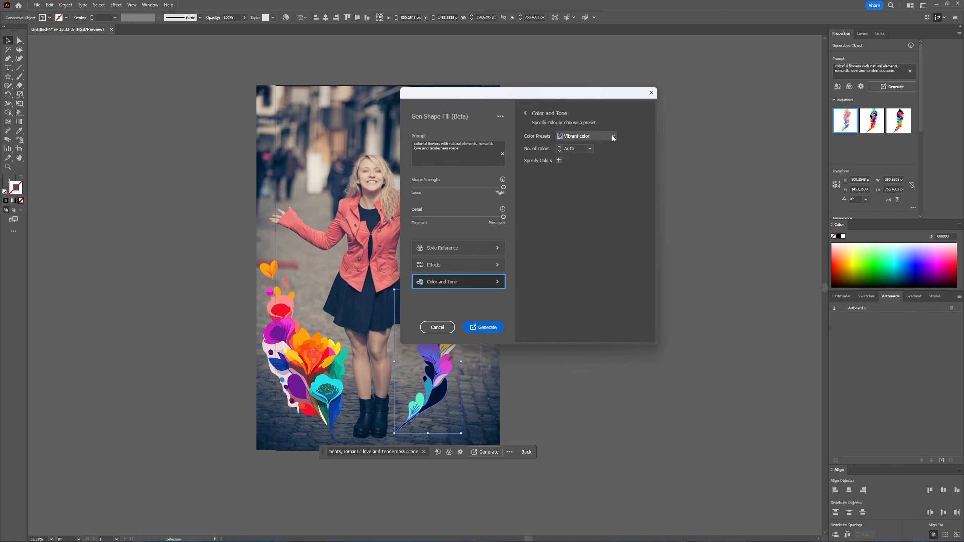
{"action": "left_click", "coordinate": [613, 136]}
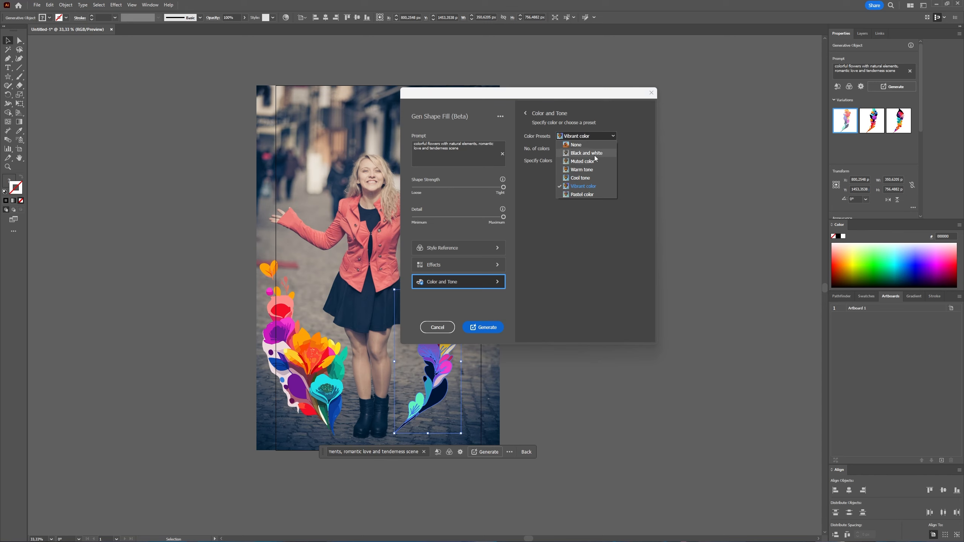
{"action": "left_click", "coordinate": [633, 168]}
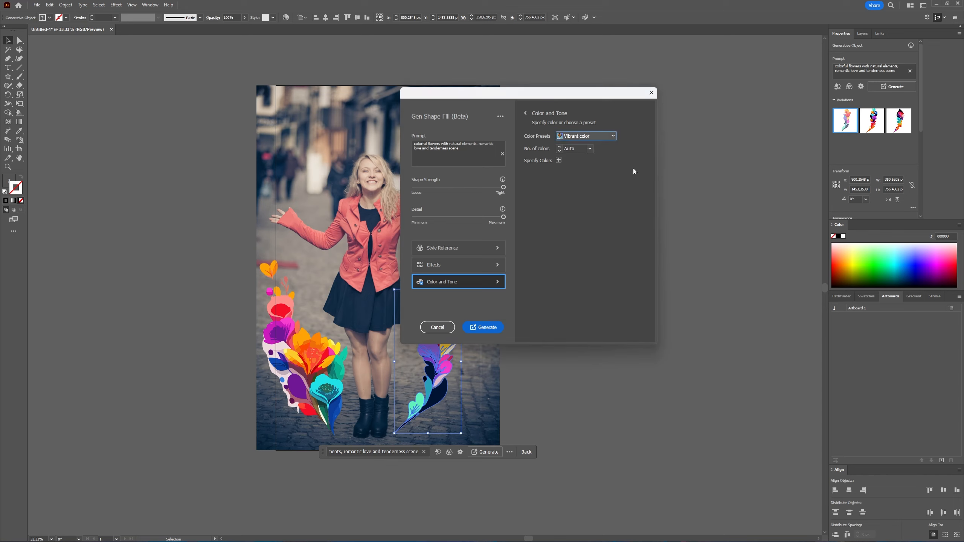
{"action": "left_click", "coordinate": [593, 148]}
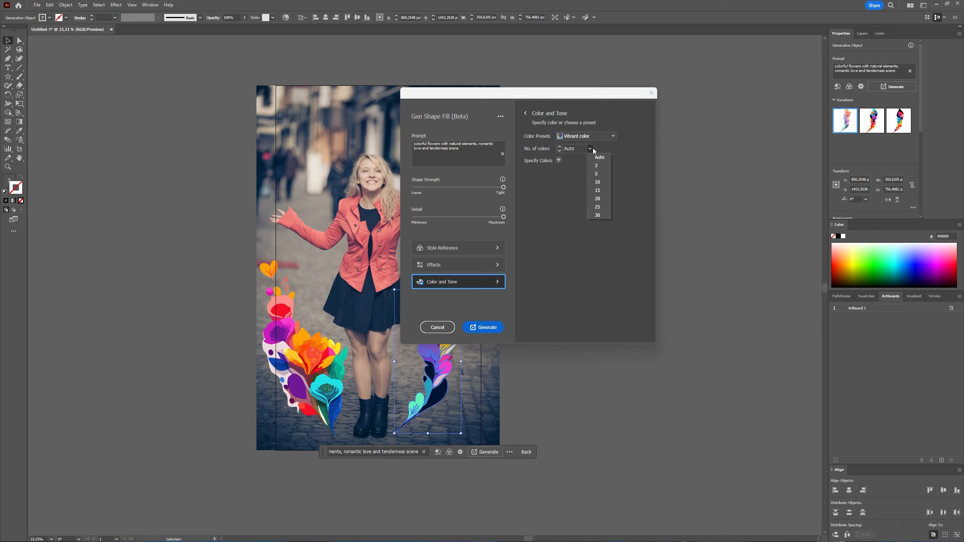
{"action": "left_click", "coordinate": [623, 151]}
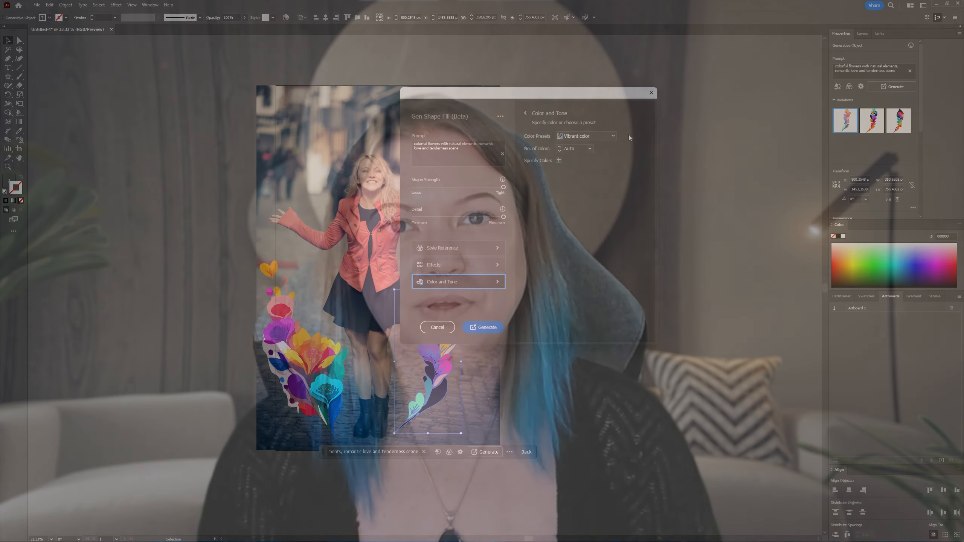